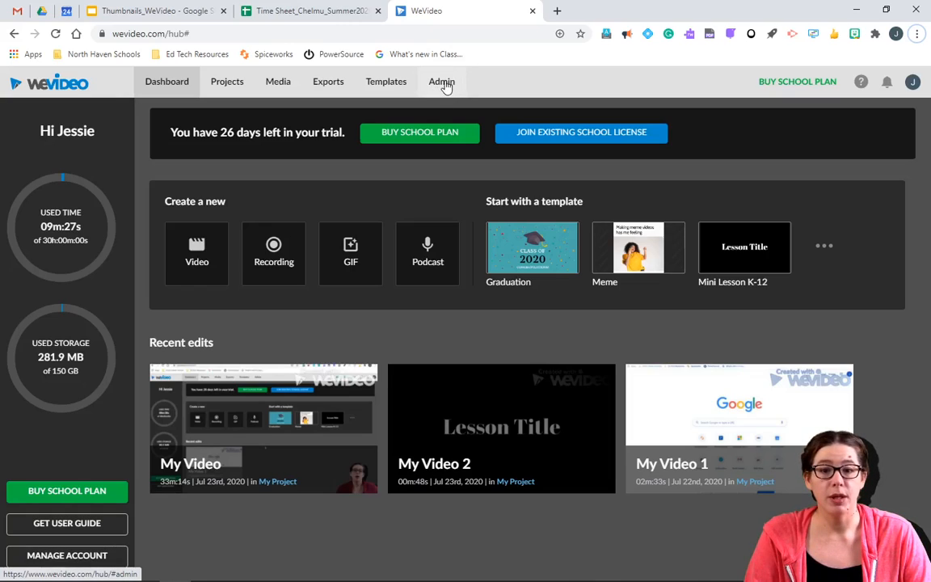
# Step: Open Admin > Groups to list New group, New group 2 and Practice Class
pyautogui.click(444, 84)
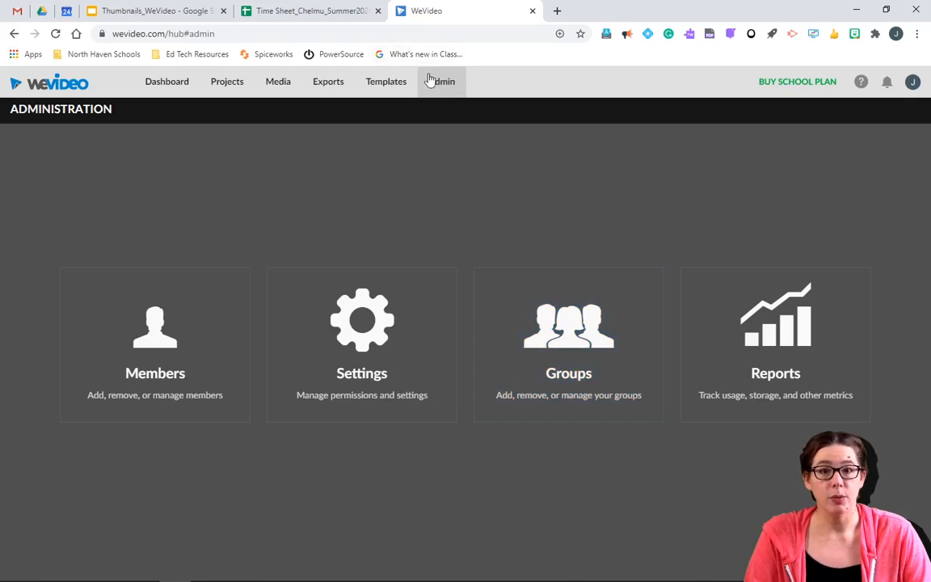
pyautogui.click(605, 379)
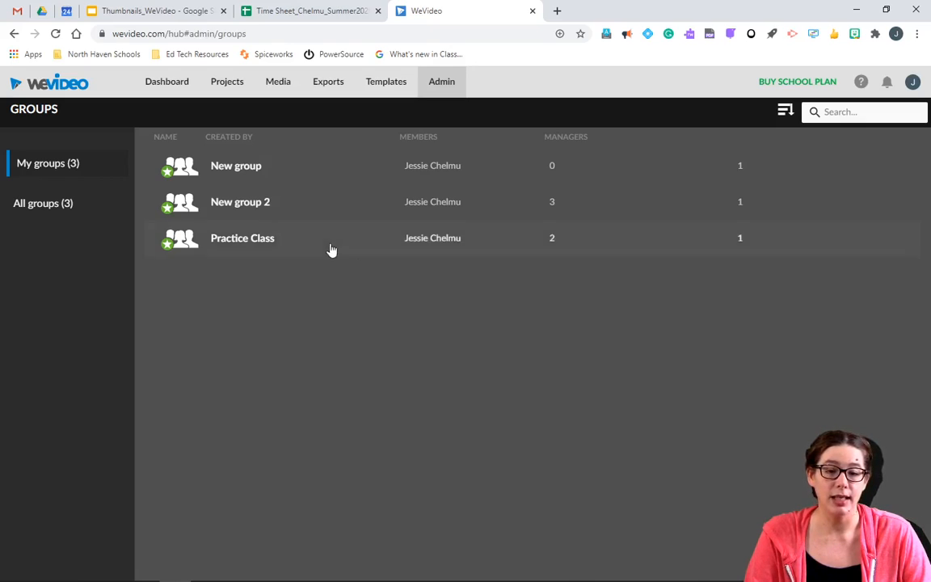
# Step: Create a new group titled 'Class 2' from the groups list's Create group option
pyautogui.rightClick(322, 327)
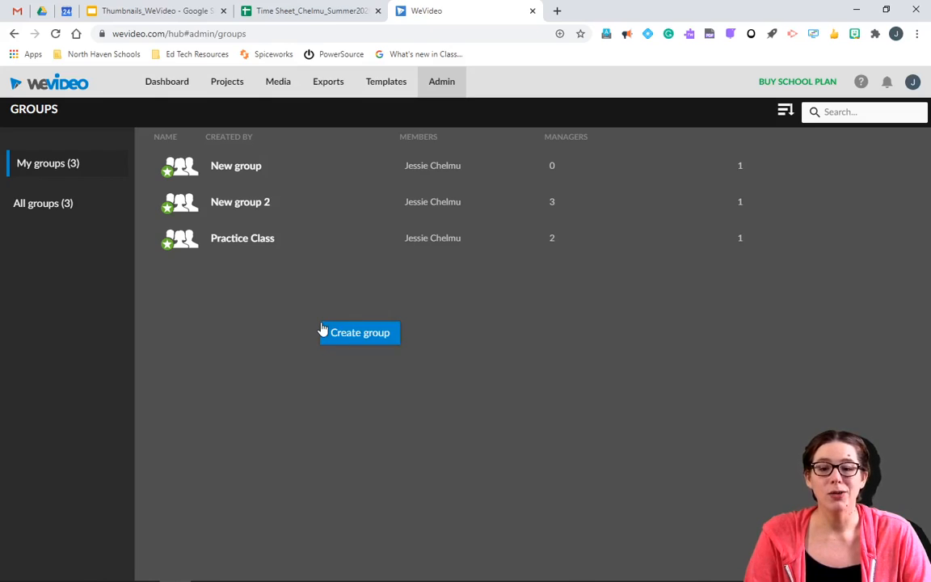
pyautogui.click(343, 336)
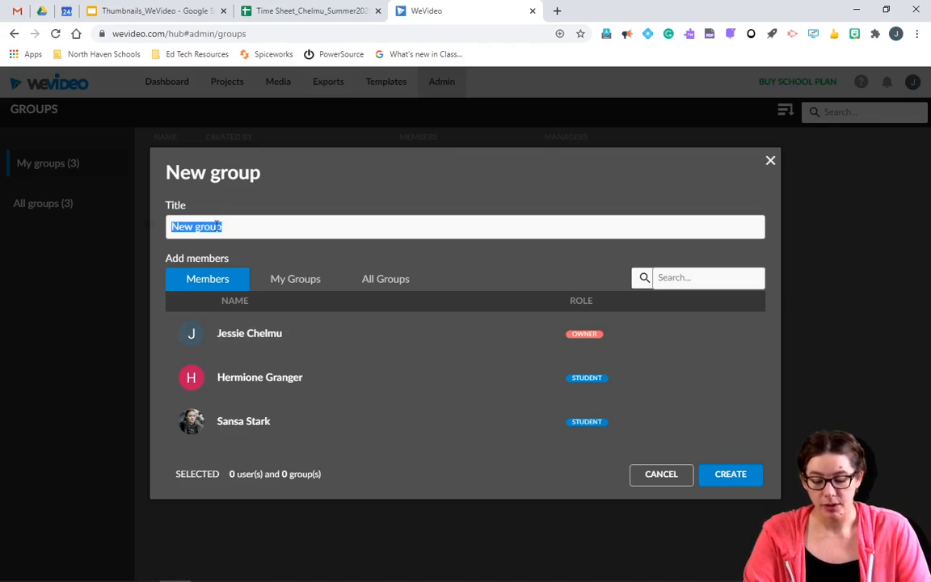
pyautogui.write('Class 2')
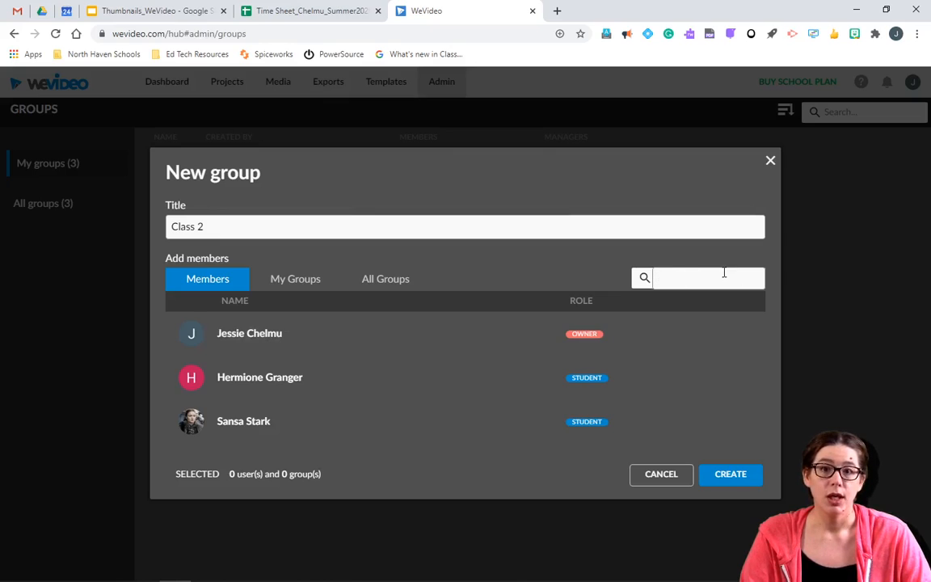
pyautogui.click(732, 477)
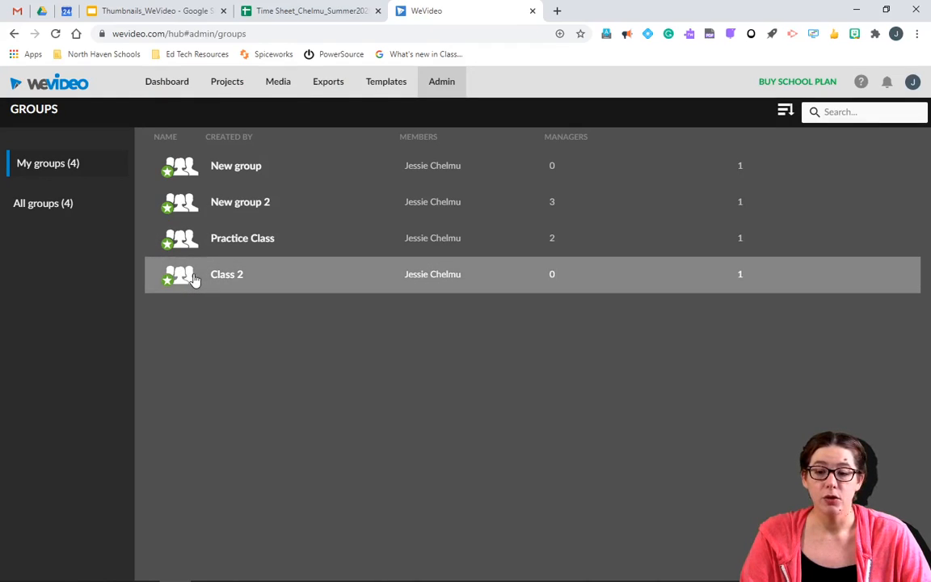
# Step: Open the Class 2 group page, copy its group code, and switch to the student's window
pyautogui.click(194, 279)
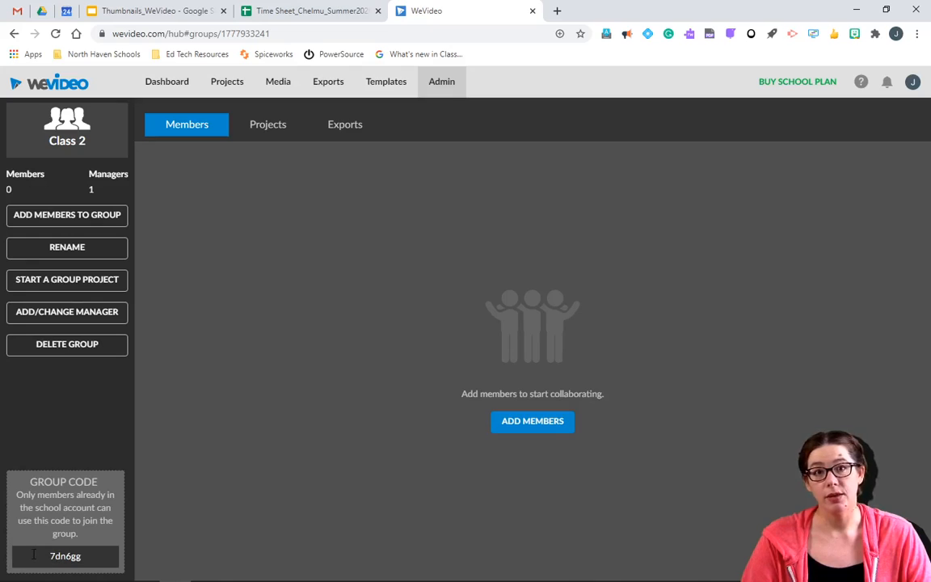
pyautogui.moveTo(31, 555); pyautogui.dragTo(89, 557)
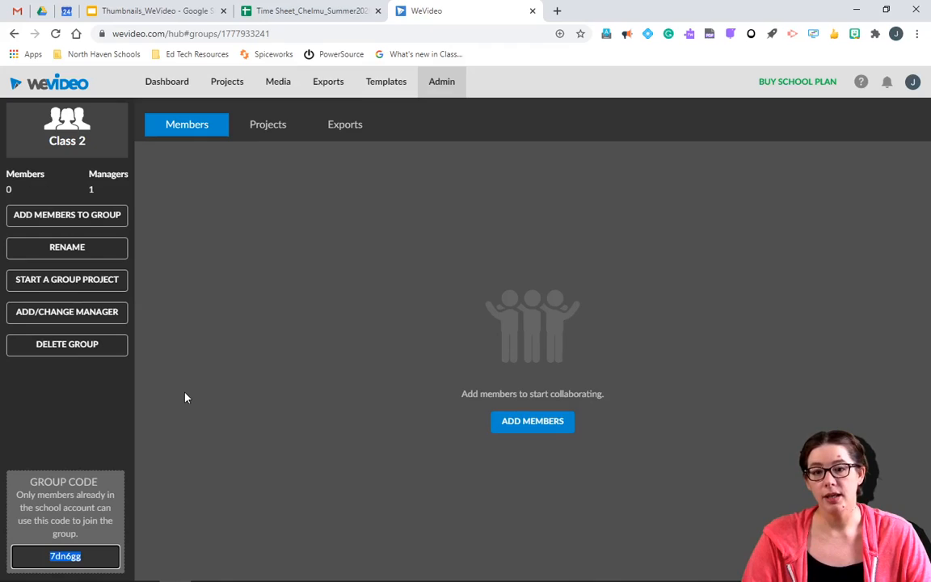
pyautogui.hotkey('alt', 'Tab')
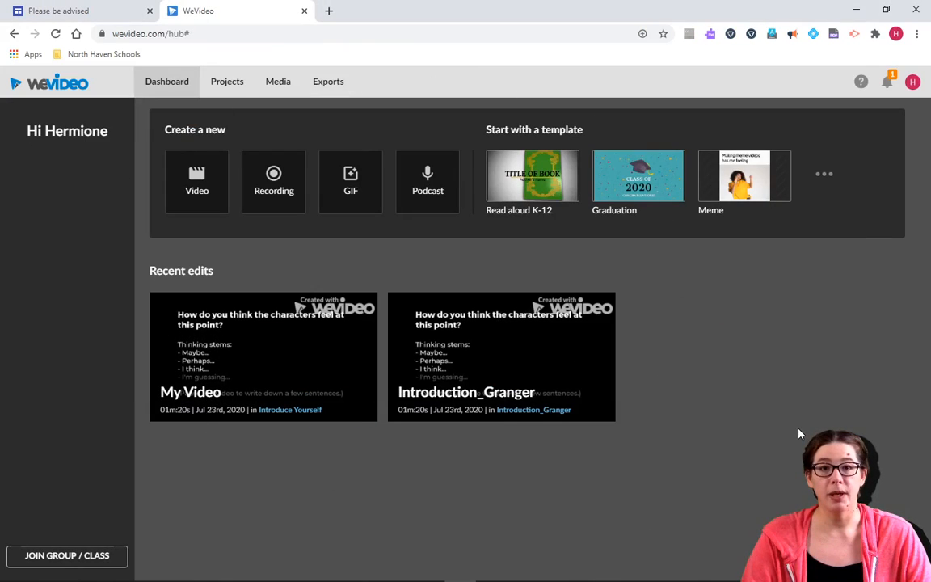
# Step: As the student, join Class 2 using its group code, then view Projects > Shared with me
pyautogui.moveTo(285, 293)
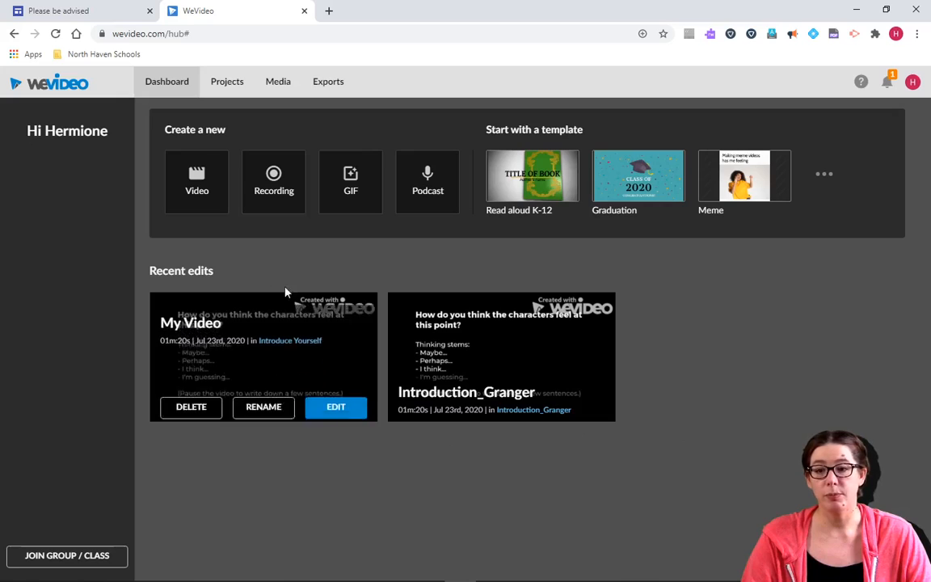
pyautogui.click(60, 565)
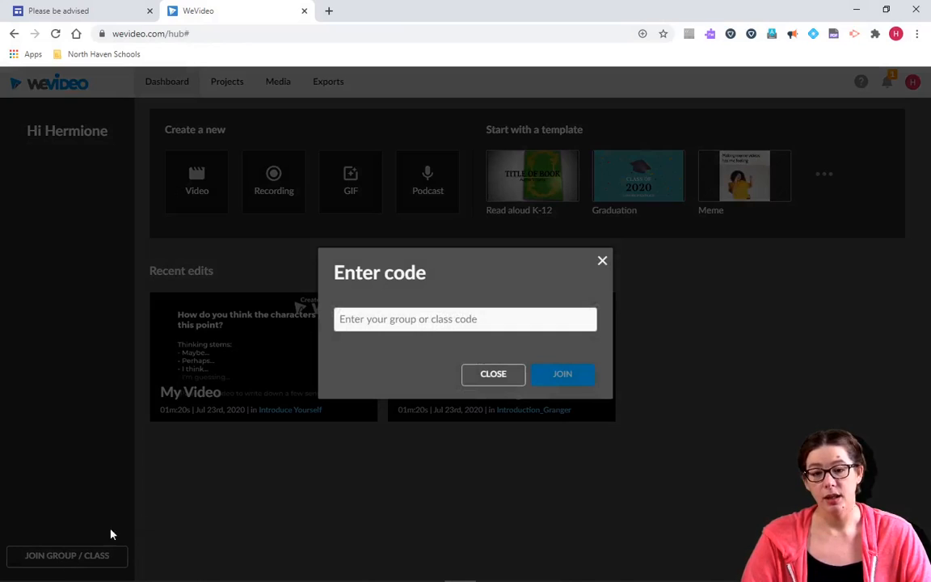
pyautogui.click(386, 316)
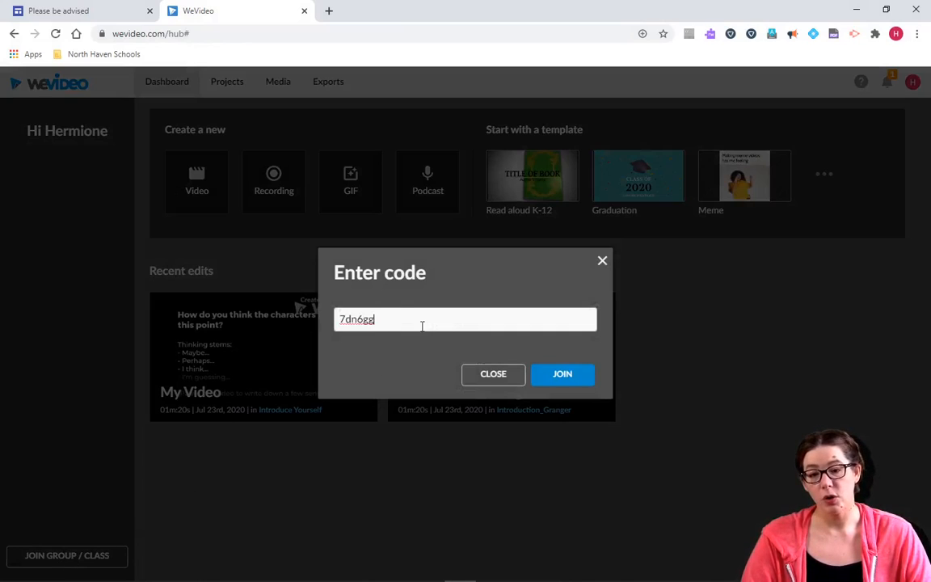
pyautogui.click(566, 375)
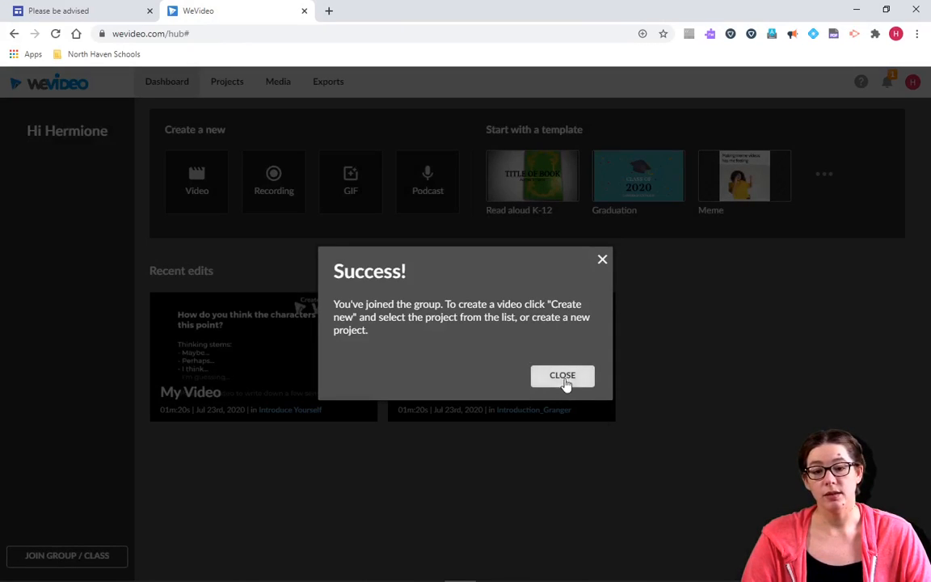
pyautogui.click(563, 377)
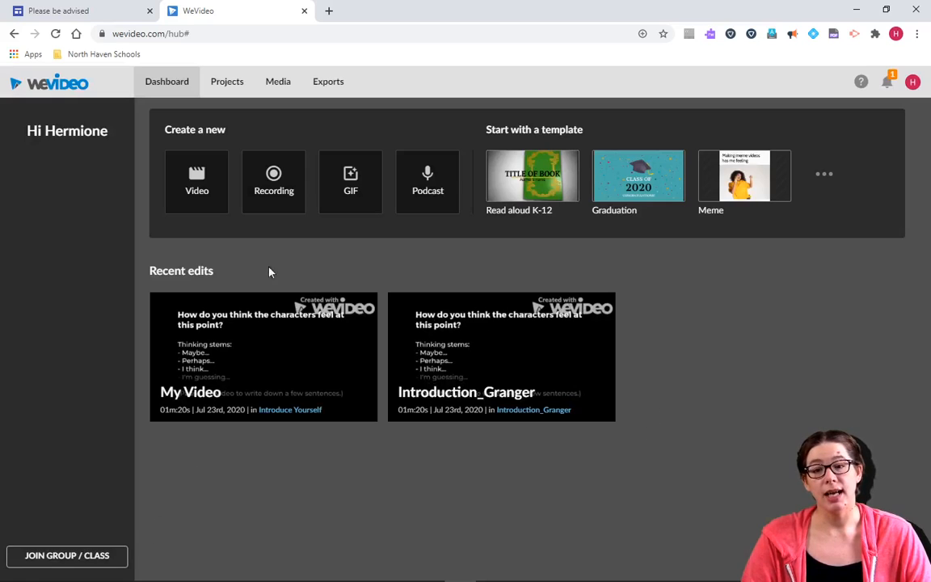
pyautogui.click(232, 83)
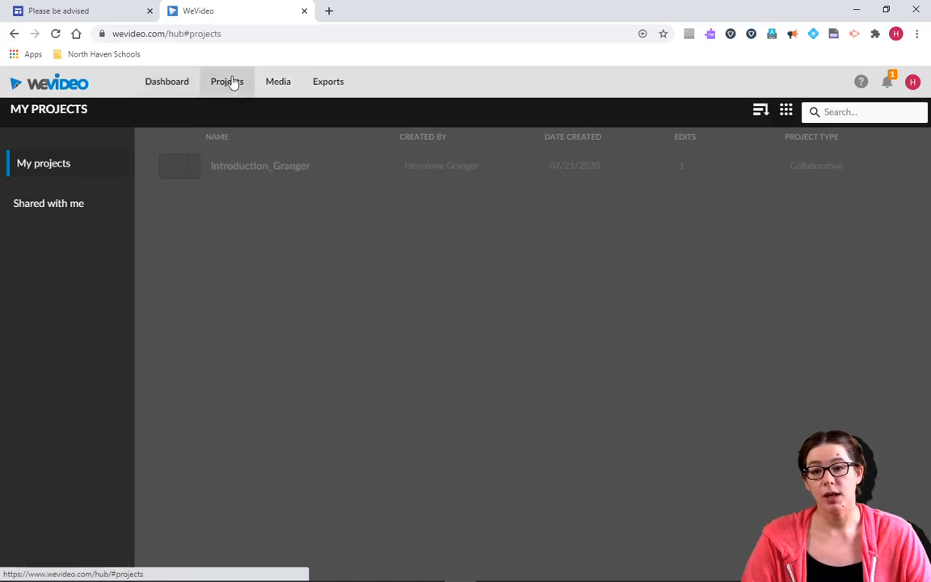
pyautogui.click(41, 208)
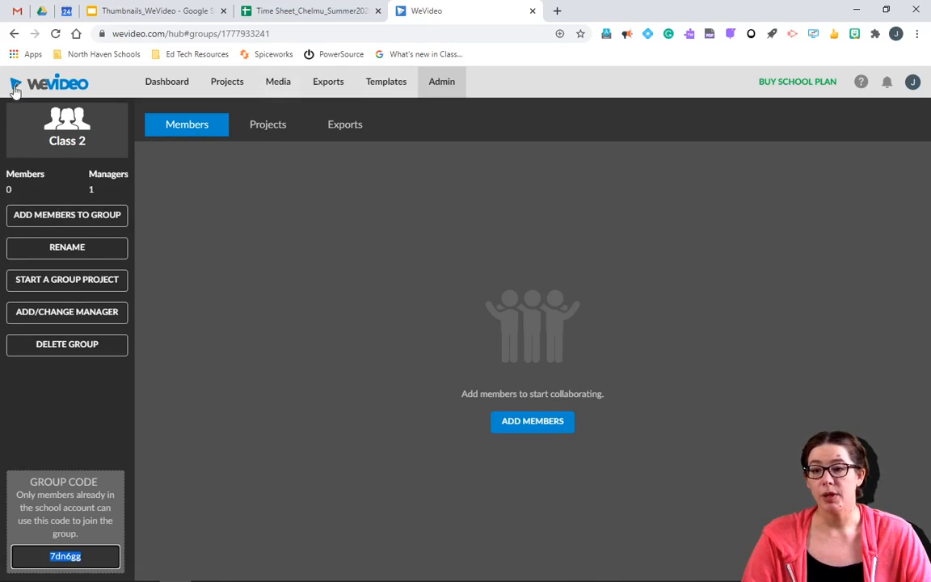
# Step: Open New group 2 from the groups list and show its Exports, listing Introduction Example
pyautogui.click(14, 35)
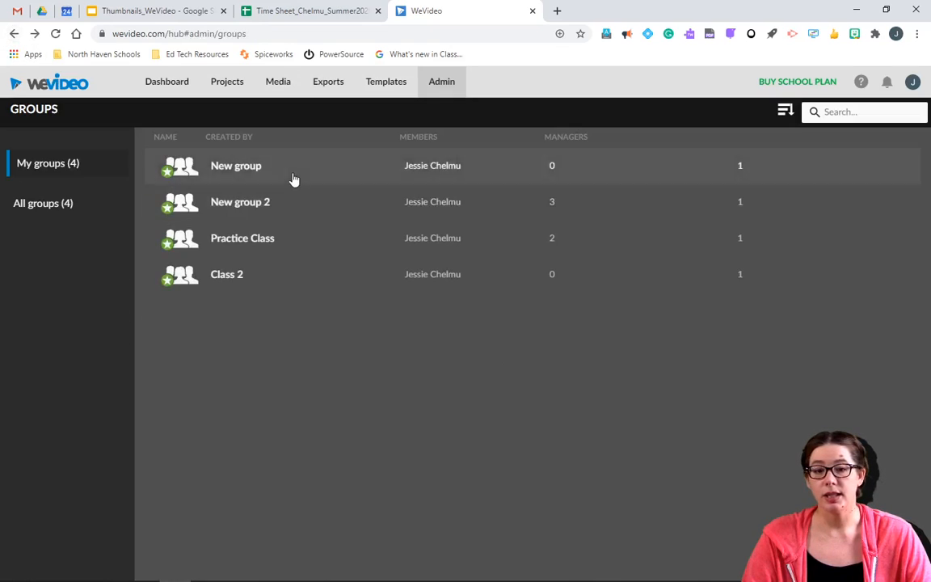
pyautogui.click(283, 209)
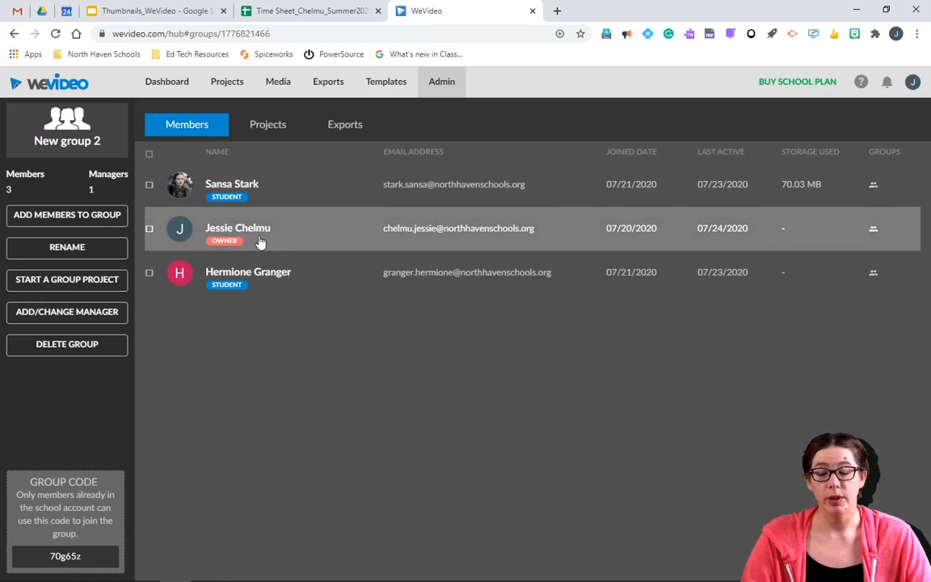
pyautogui.click(276, 128)
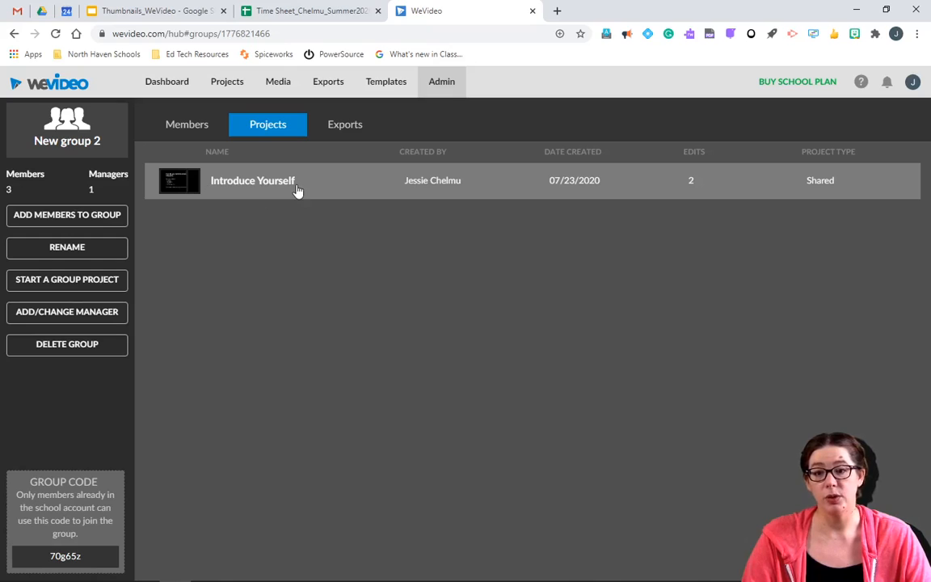
pyautogui.click(342, 129)
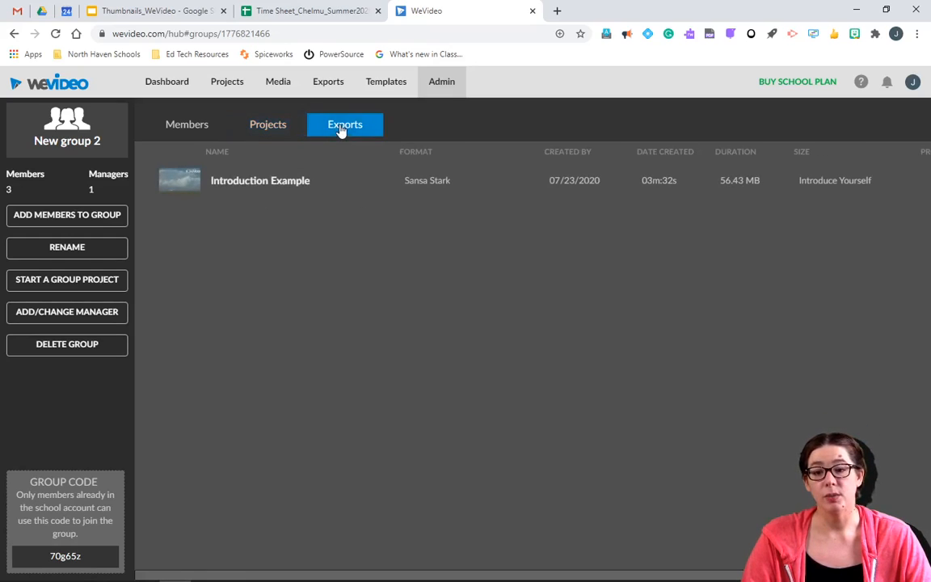
# Step: Play and pause the Introduction Example export, then return to New group 2's projects
pyautogui.click(279, 133)
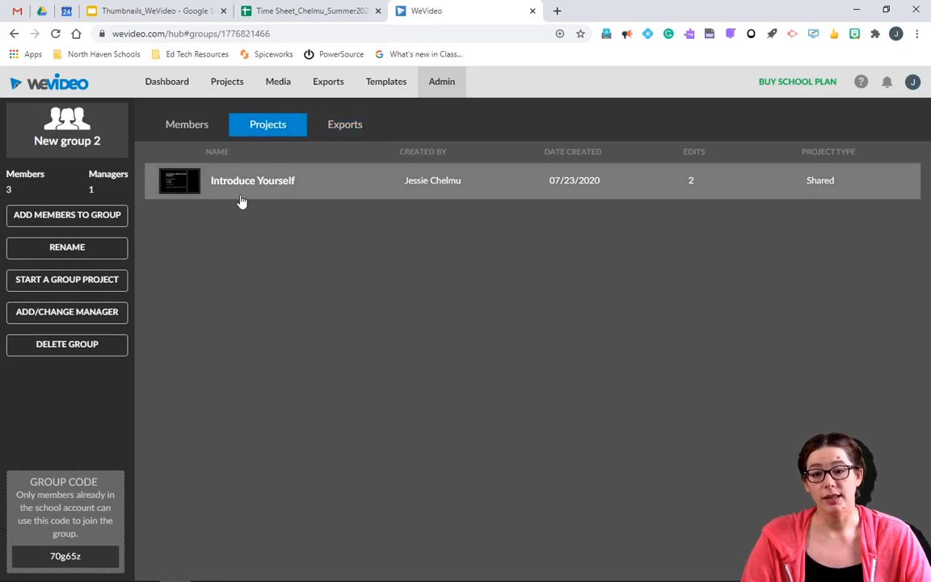
pyautogui.click(337, 130)
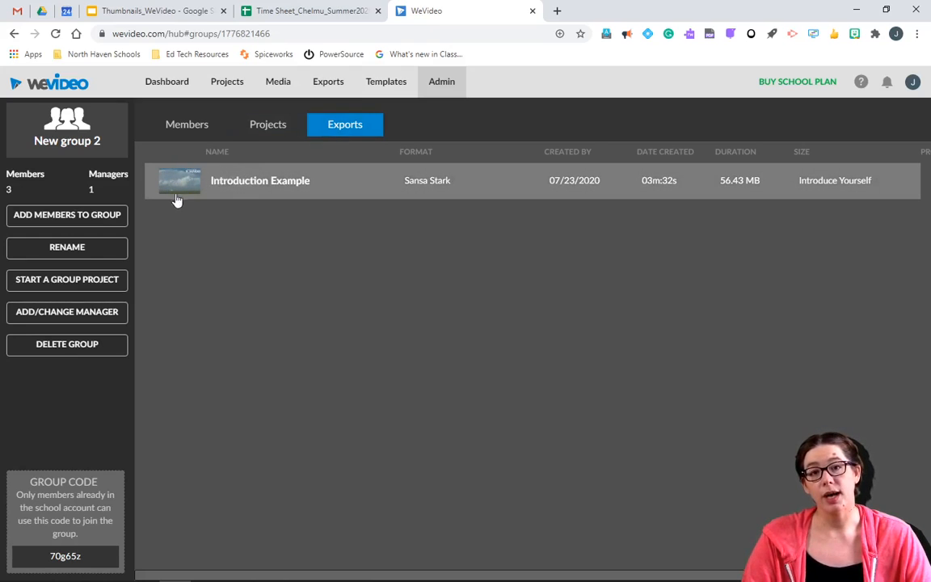
pyautogui.click(283, 185)
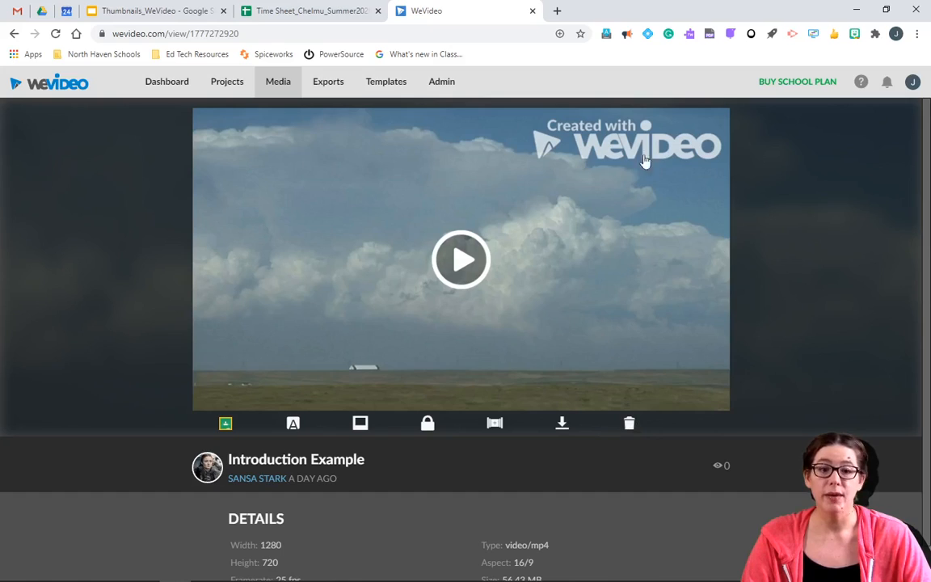
pyautogui.click(463, 261)
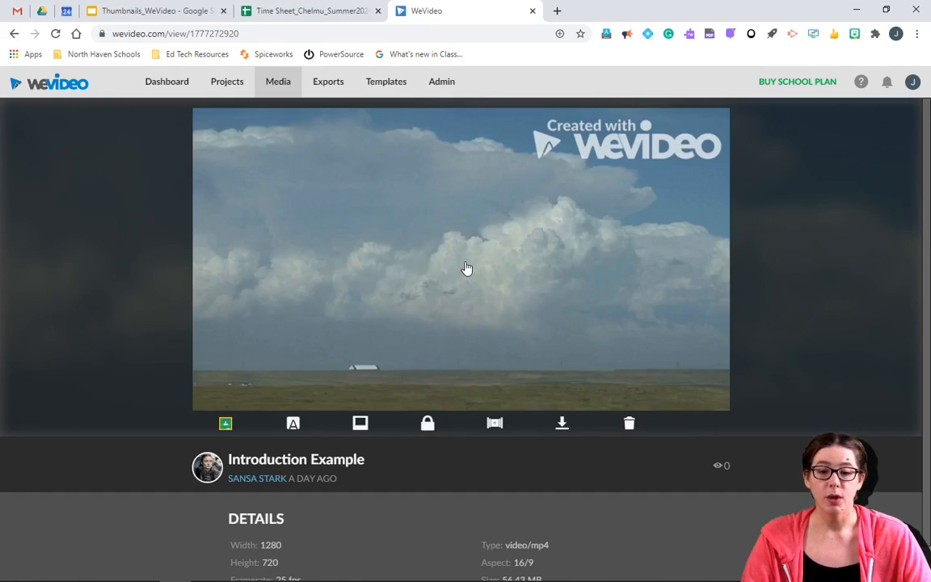
pyautogui.click(453, 282)
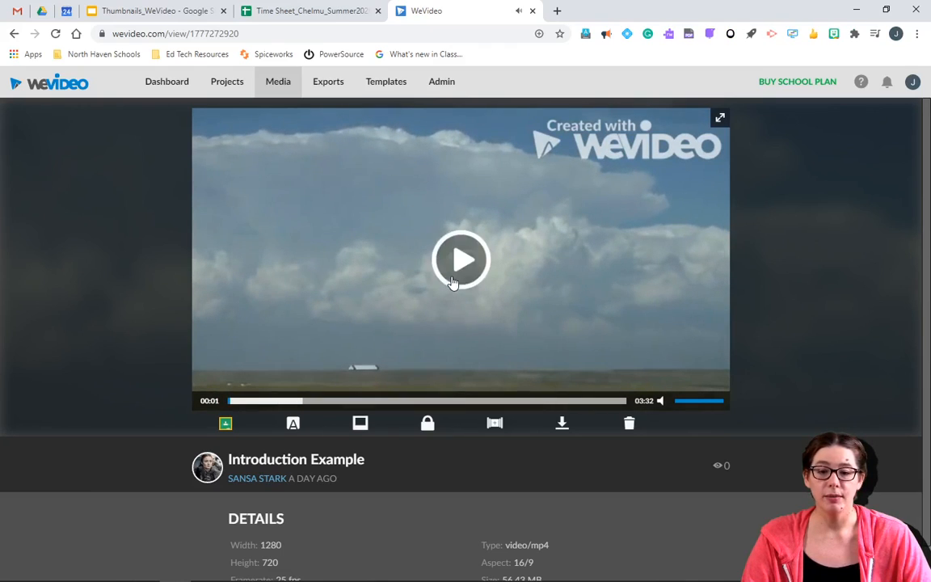
pyautogui.scroll(-1, 327, 537)
pyautogui.click(270, 131)
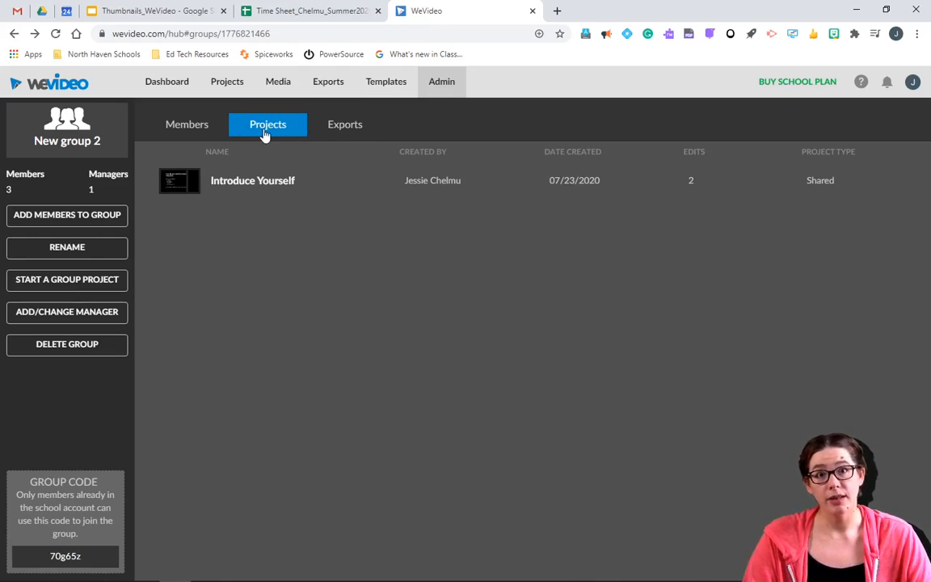
# Step: Open the Introduce Yourself project, view the Introduction Example edit, and go back to the project
pyautogui.click(269, 187)
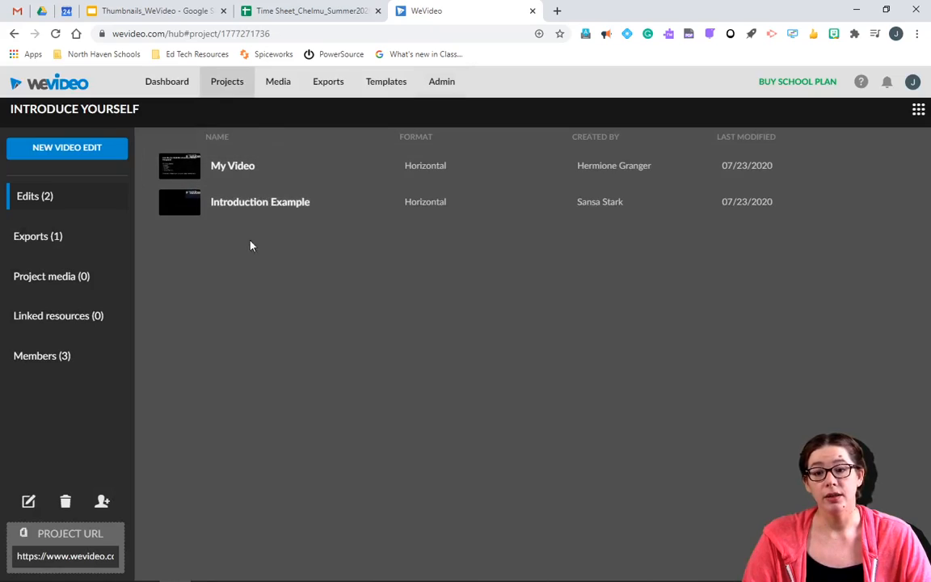
pyautogui.click(401, 215)
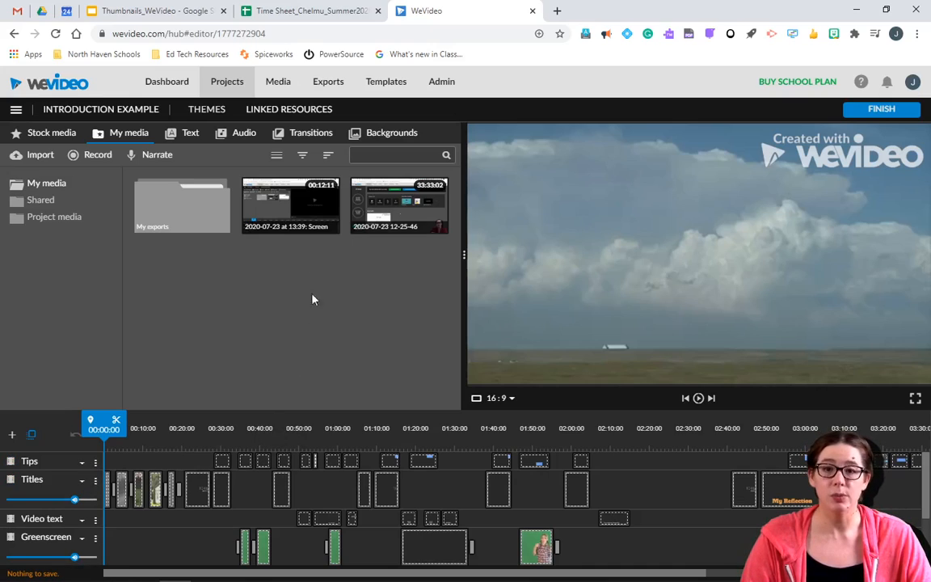
pyautogui.click(14, 34)
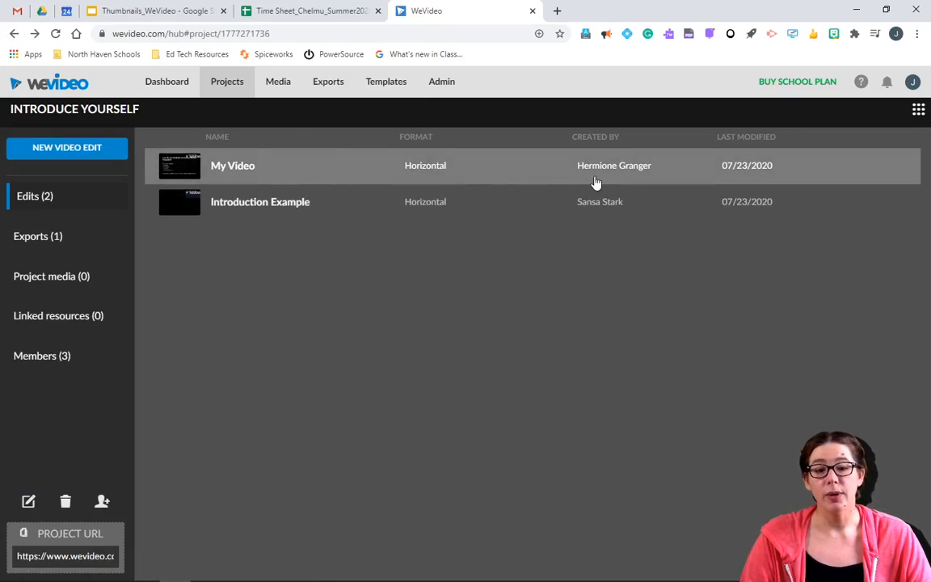
# Step: Open the My Video edit and drag the playhead past the title card to the quotation slide
pyautogui.click(233, 176)
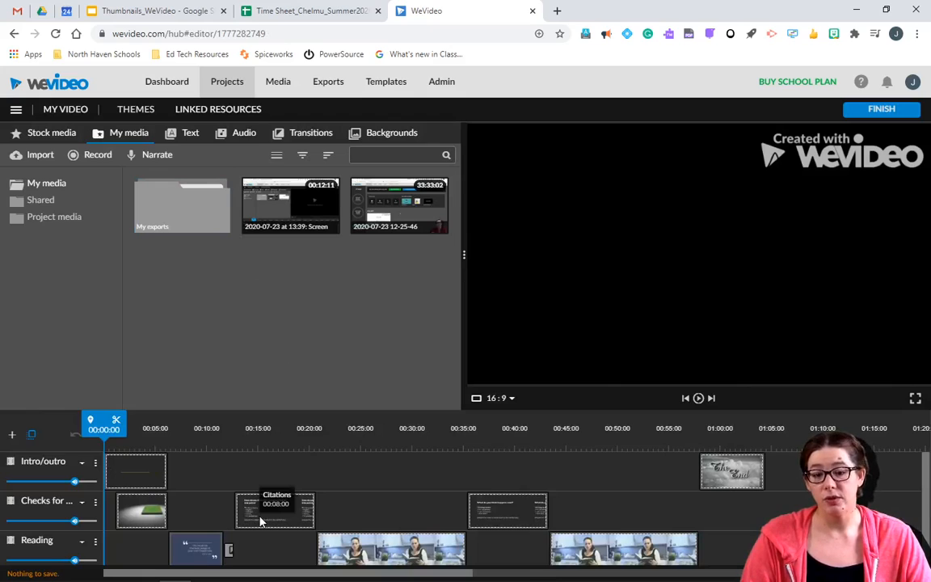
pyautogui.moveTo(103, 427); pyautogui.dragTo(147, 454)
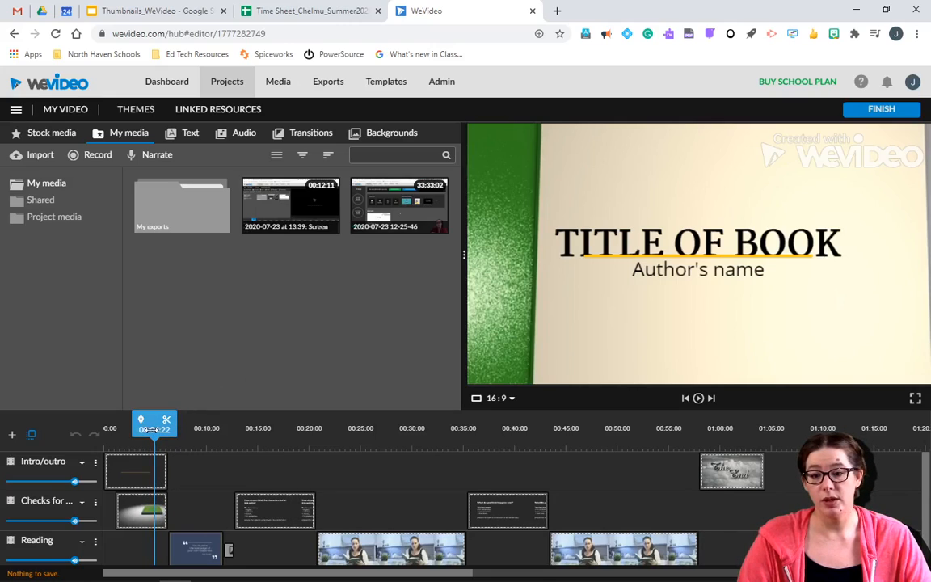
pyautogui.moveTo(154, 429); pyautogui.dragTo(204, 424)
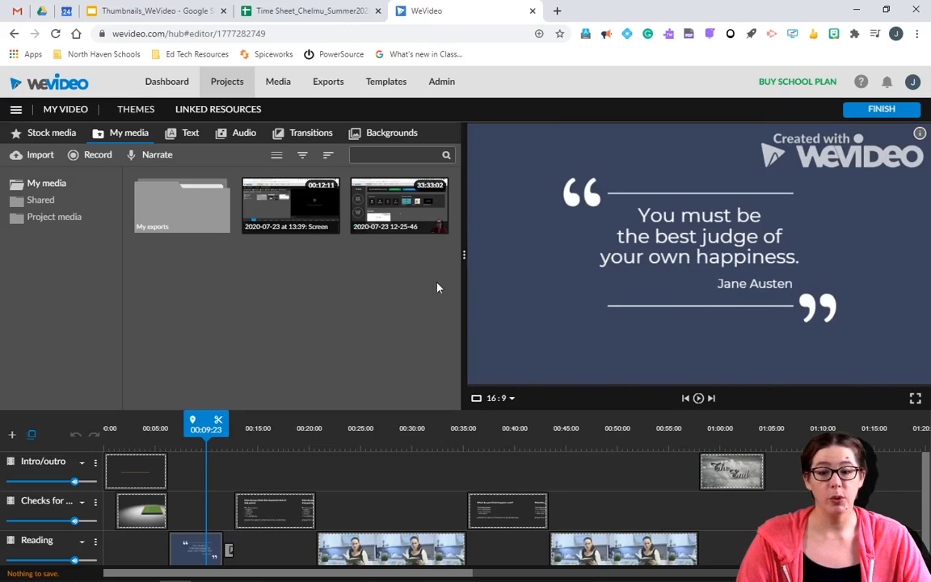
# Step: Add a marker at 00:09:23 titled 'Comment 1' and ready its comment box
pyautogui.click(194, 424)
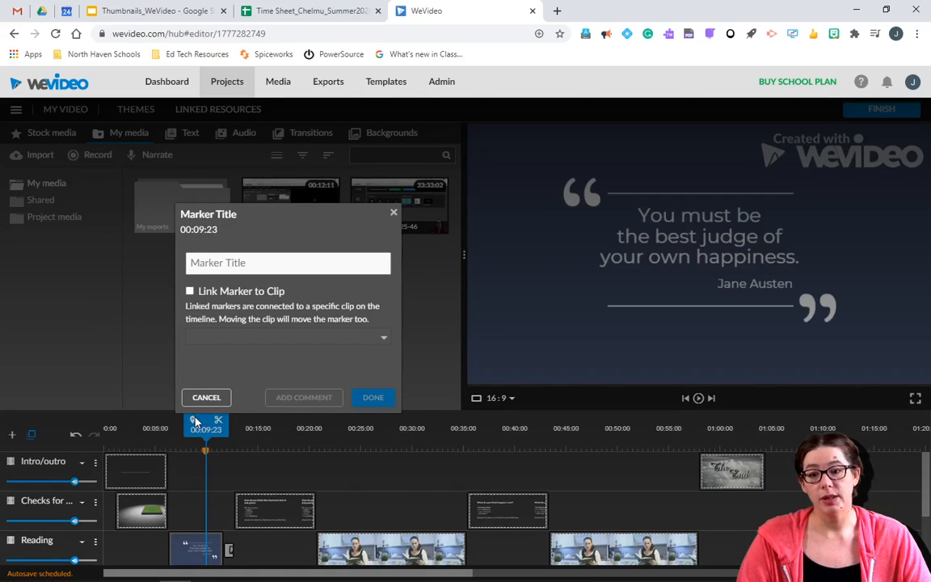
pyautogui.click(213, 263)
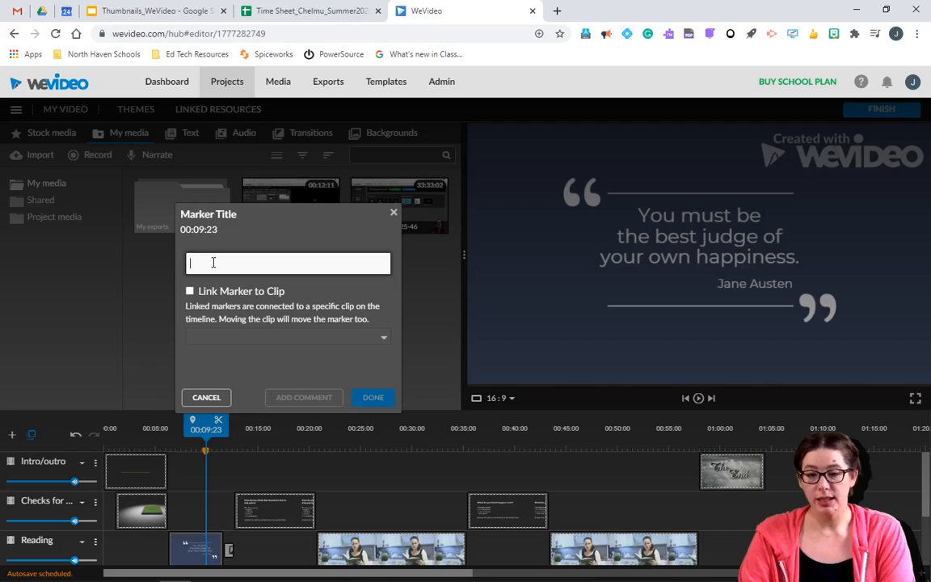
pyautogui.write('Comment 1')
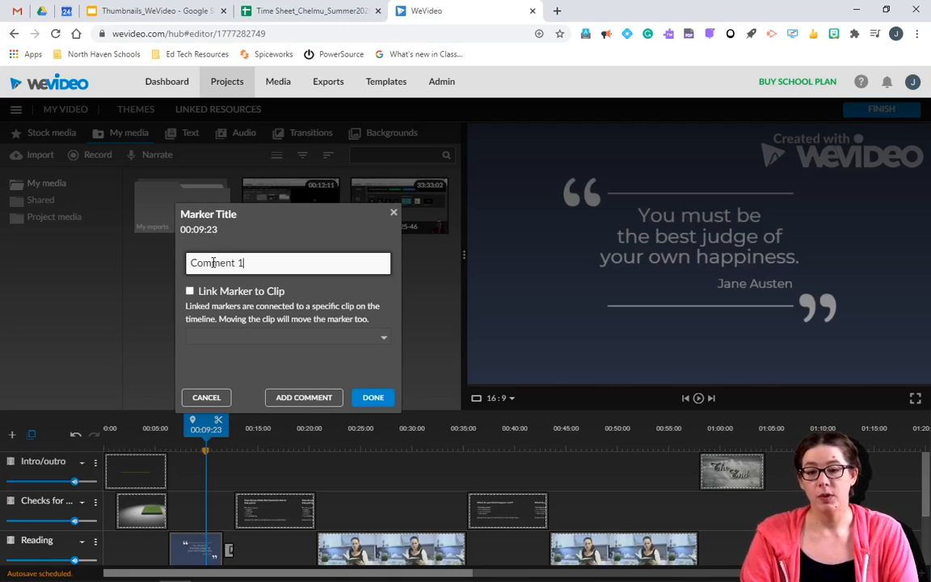
pyautogui.click(324, 401)
pyautogui.click(234, 276)
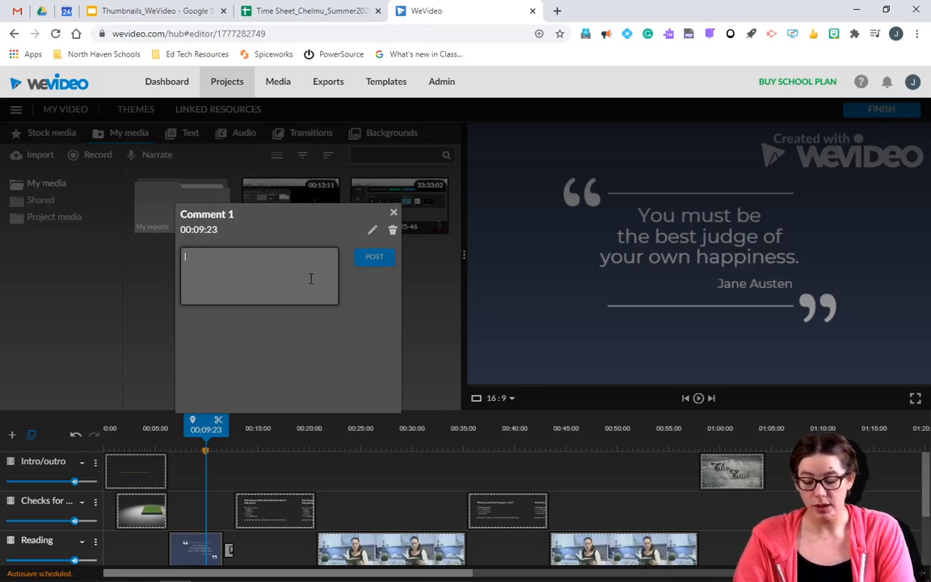
# Step: Post the comment 'Comment 1' on the marker and close the comment panel
pyautogui.write('Comment 1')
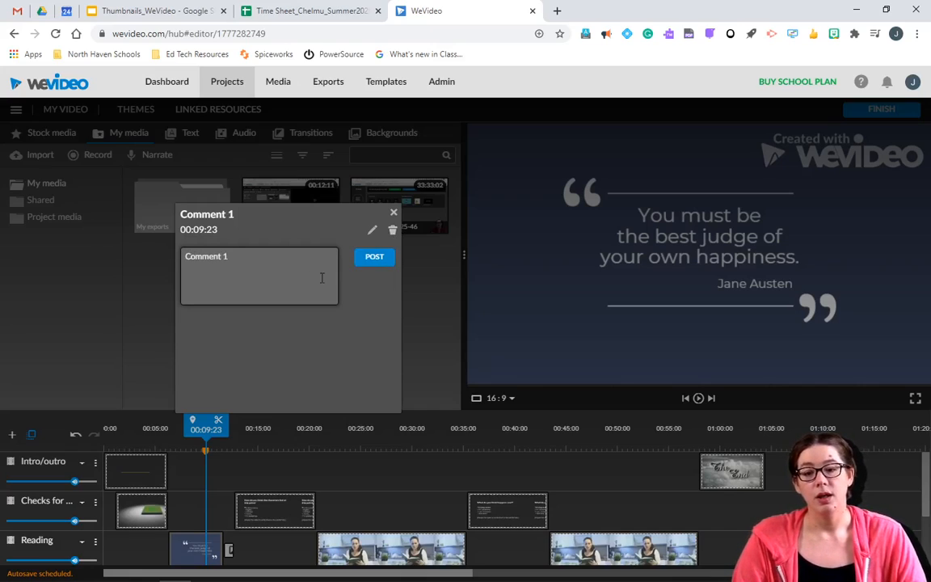
pyautogui.click(380, 266)
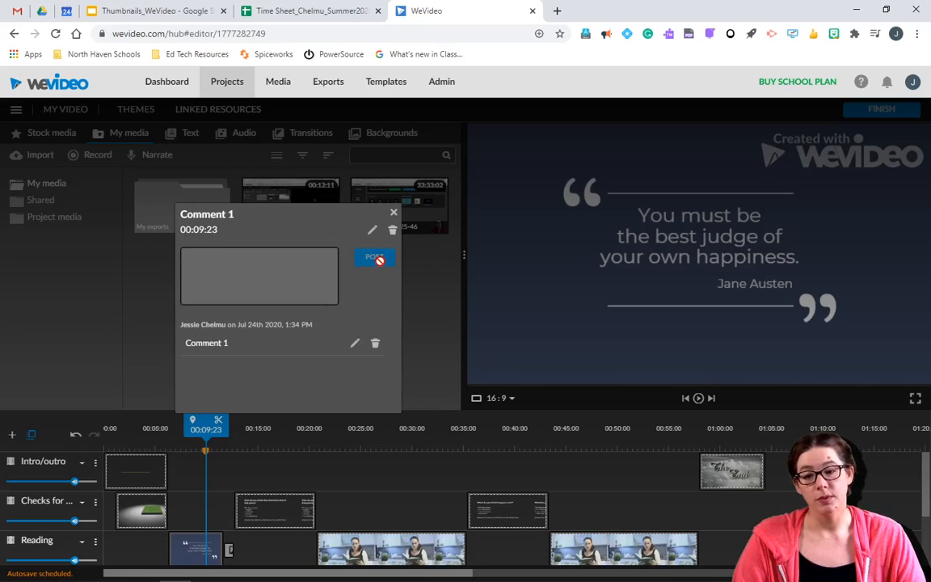
pyautogui.click(394, 217)
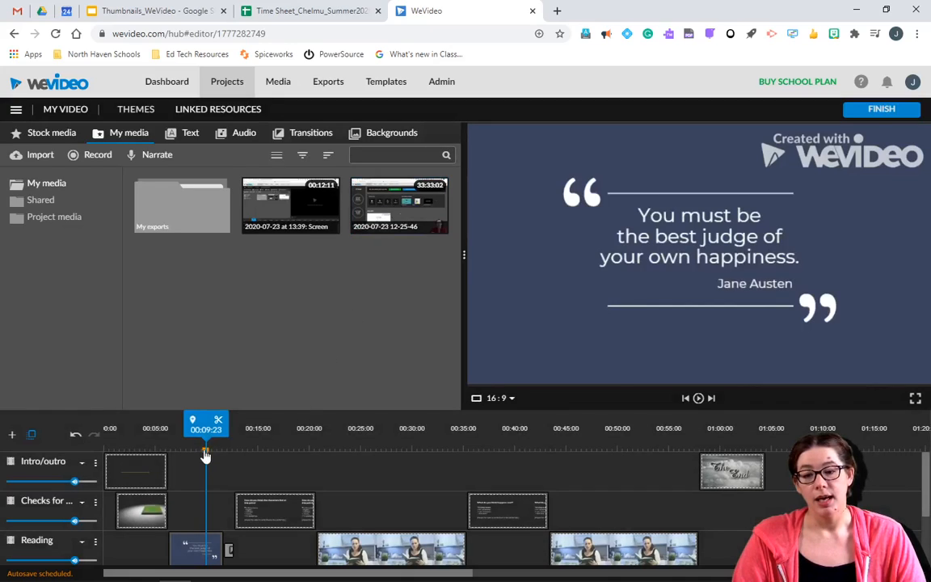
# Step: Move the playhead and reopen the marker's comment panel twice to check the posted comment
pyautogui.moveTo(229, 426); pyautogui.dragTo(413, 430)
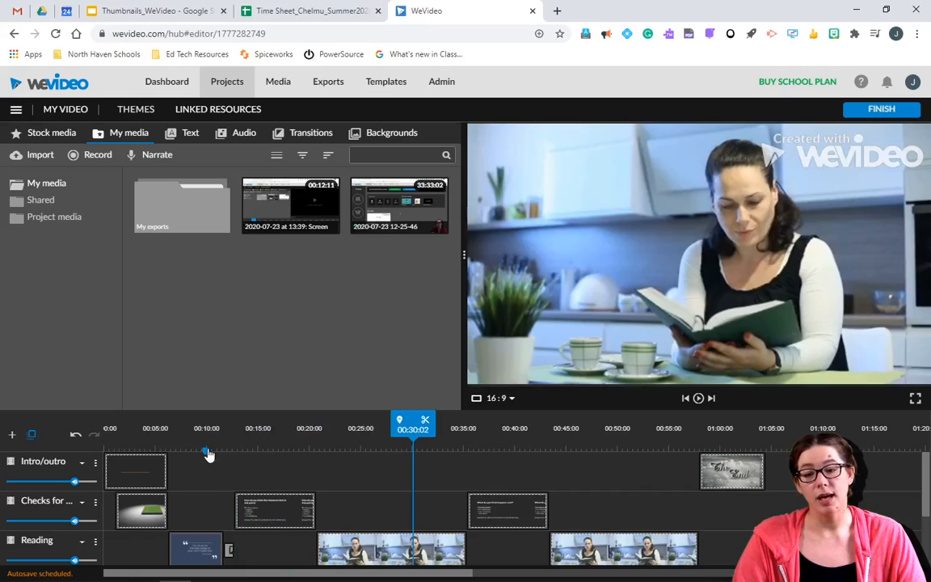
pyautogui.click(206, 453)
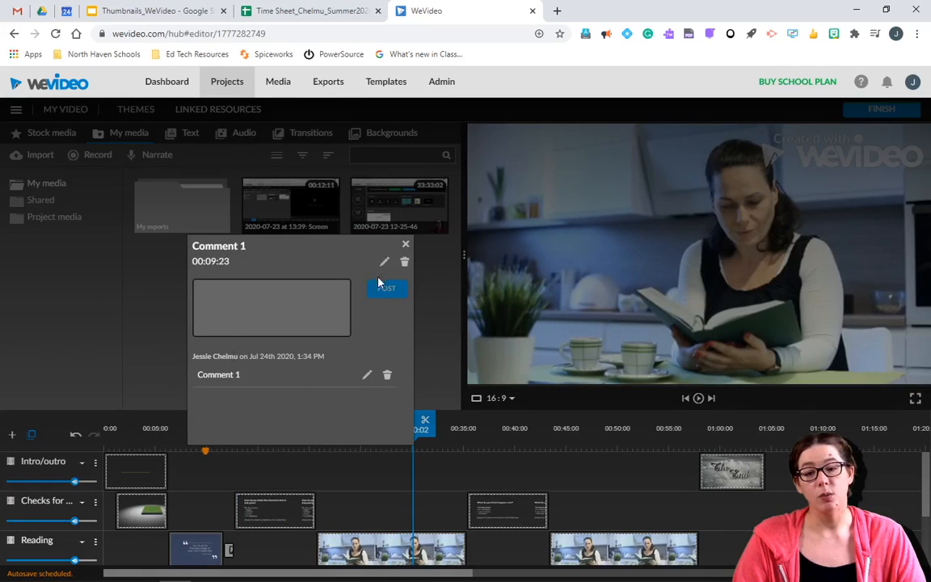
pyautogui.click(406, 245)
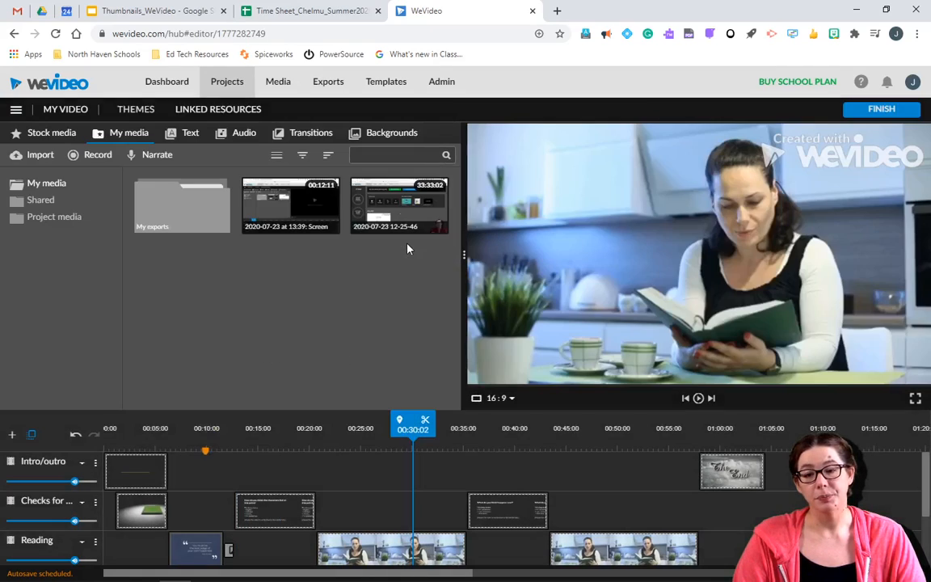
pyautogui.click(207, 453)
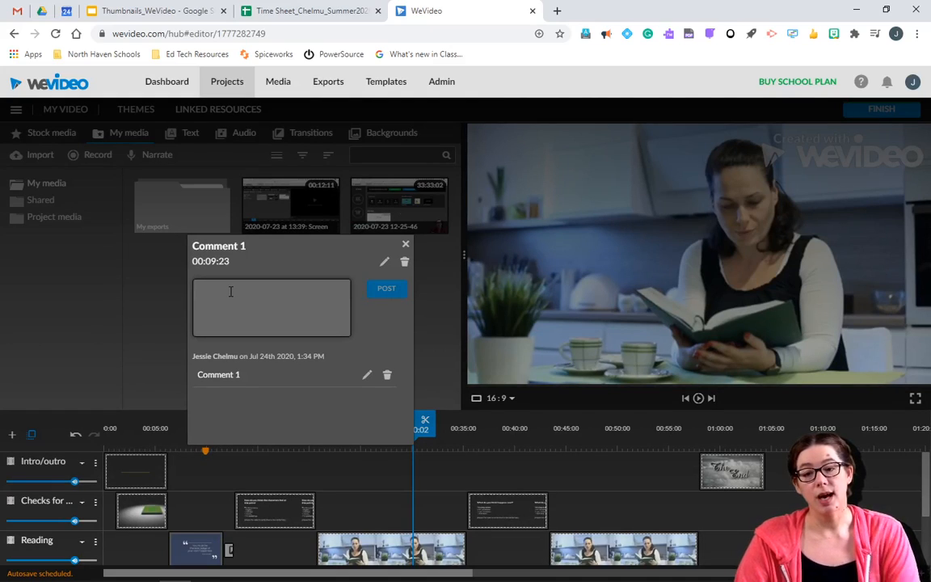
pyautogui.click(407, 245)
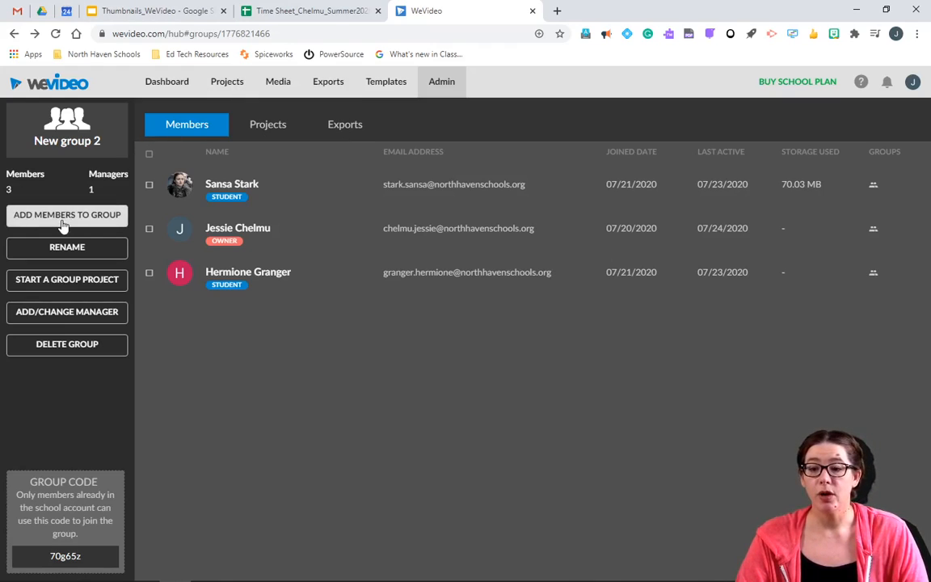
# Step: Begin a new group project for New group 2 named 'Unit Review'
pyautogui.click(66, 283)
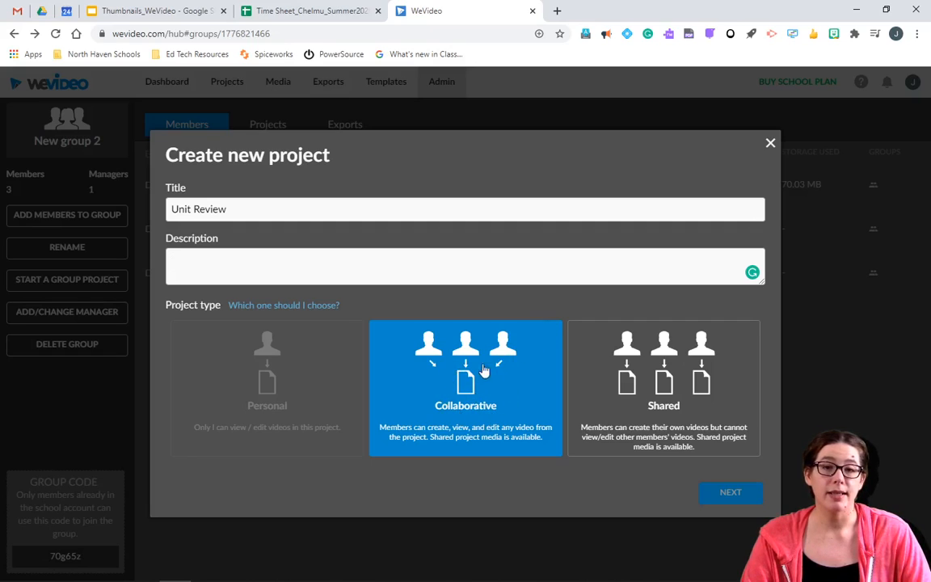
# Step: Choose the Shared project type for Unit Review instead of Collaborative and continue to Add media
pyautogui.click(615, 380)
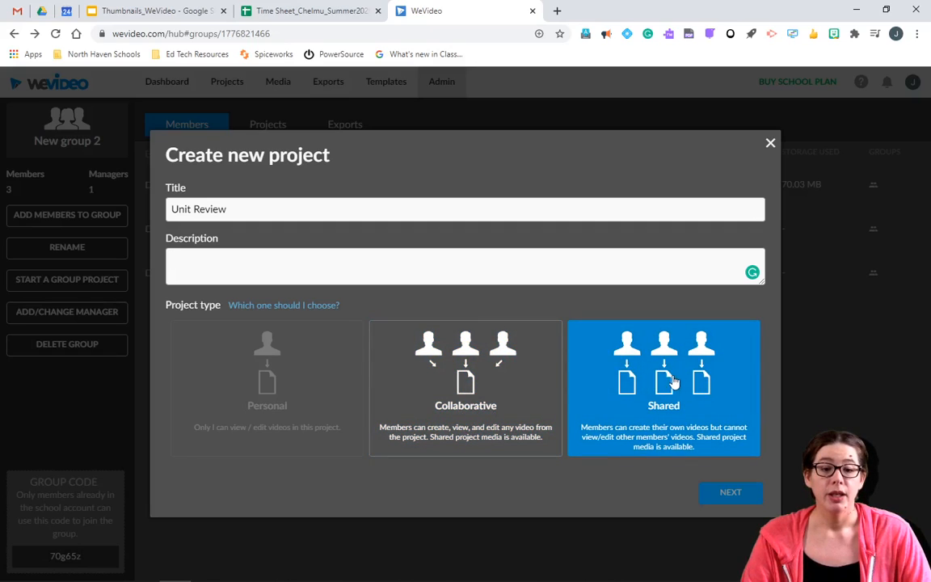
pyautogui.click(673, 377)
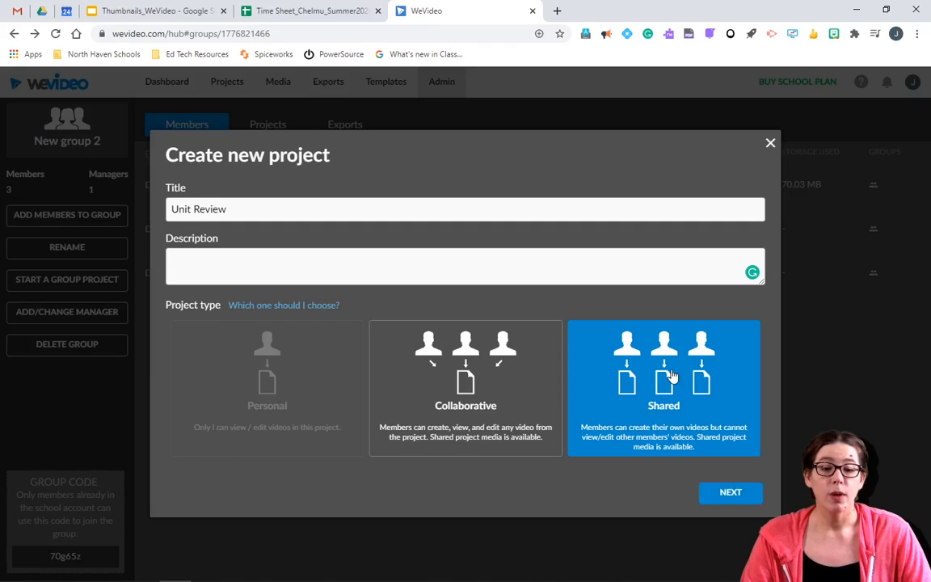
pyautogui.click(485, 373)
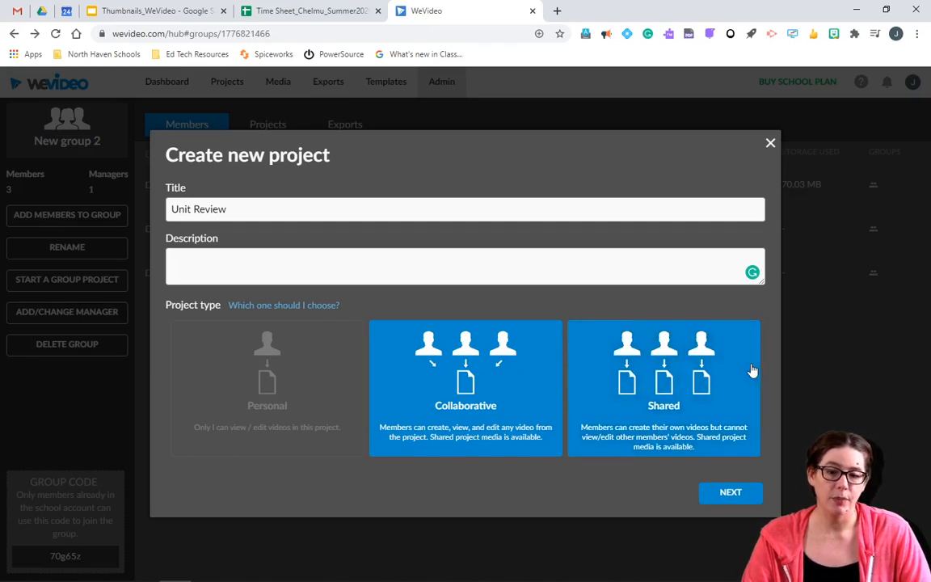
pyautogui.click(726, 388)
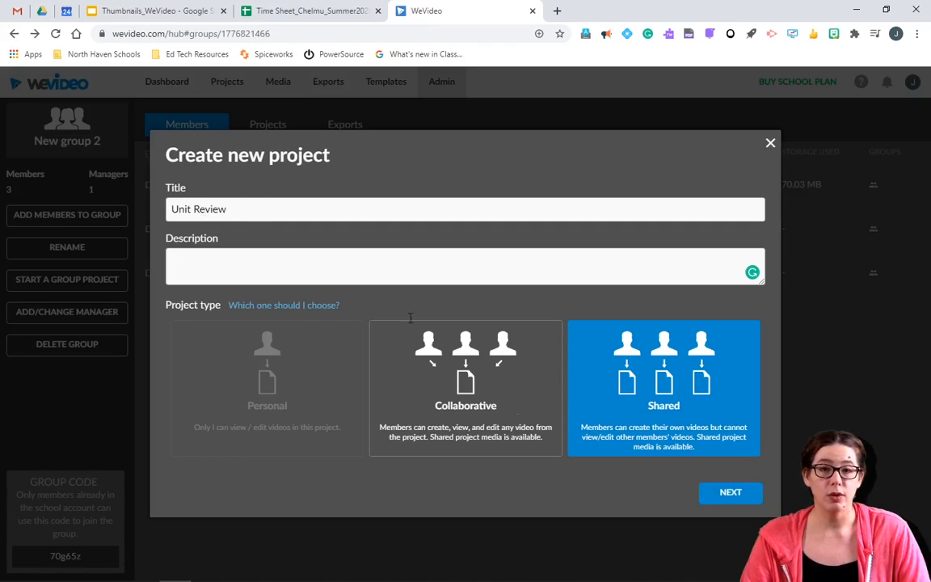
pyautogui.click(734, 500)
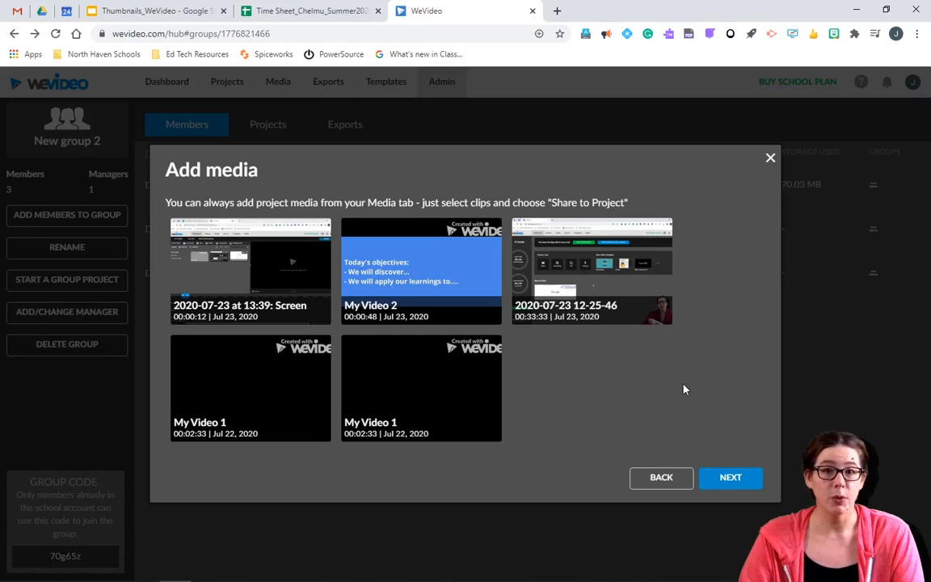
# Step: Add My Video 2 as project media and finish creating Unit Review
pyautogui.click(425, 277)
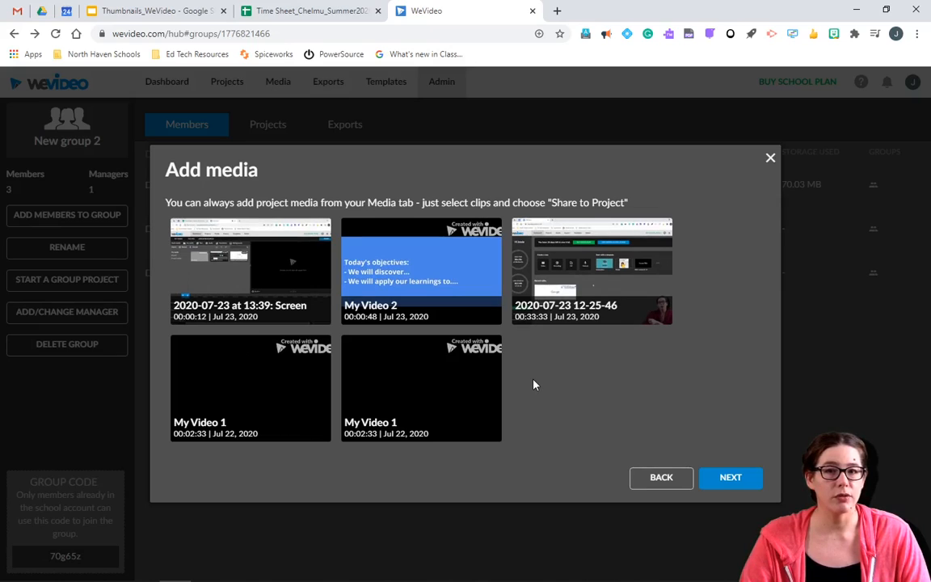
pyautogui.click(745, 482)
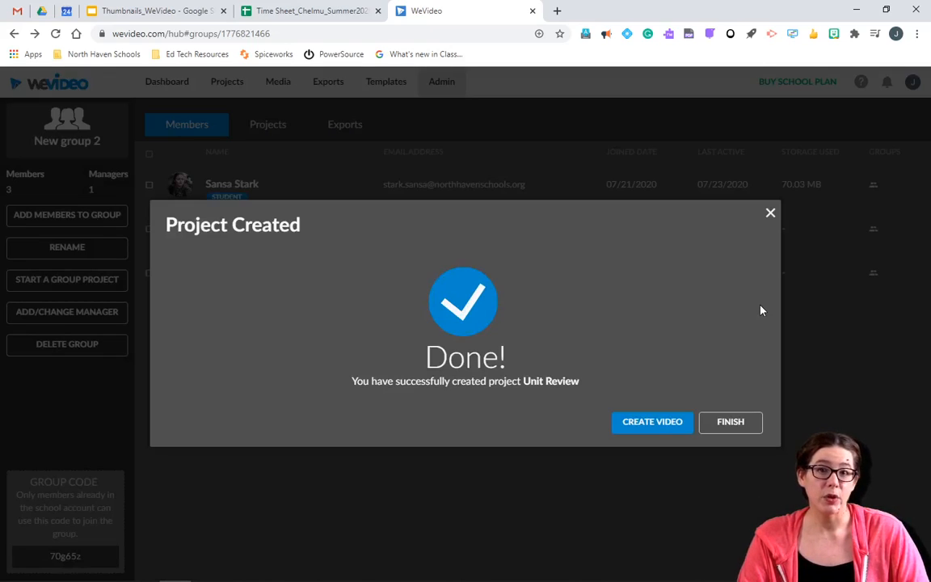
pyautogui.click(756, 434)
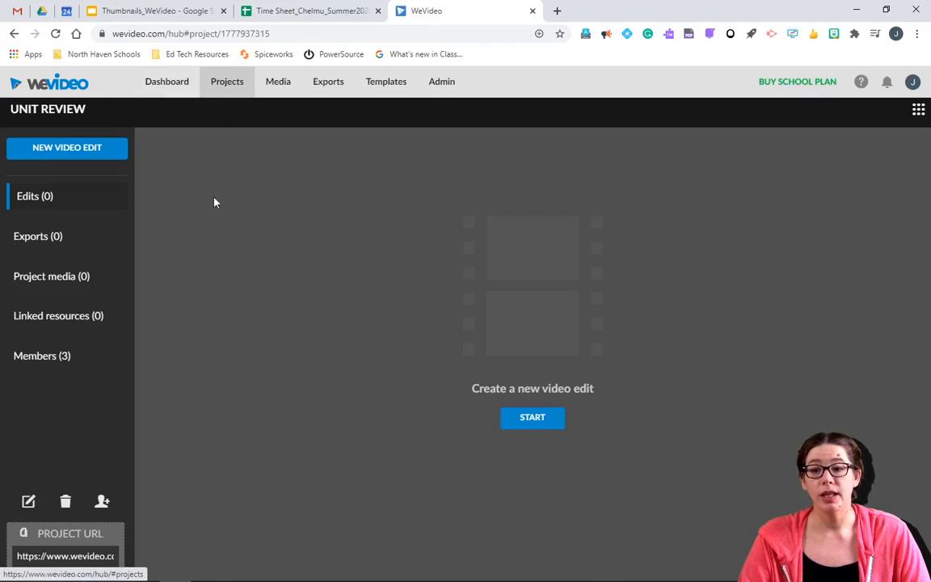
# Step: Select the Unit Review project URL and review the add-members options without adding anyone
pyautogui.moveTo(9, 109); pyautogui.dragTo(74, 110)
pyautogui.click(108, 110)
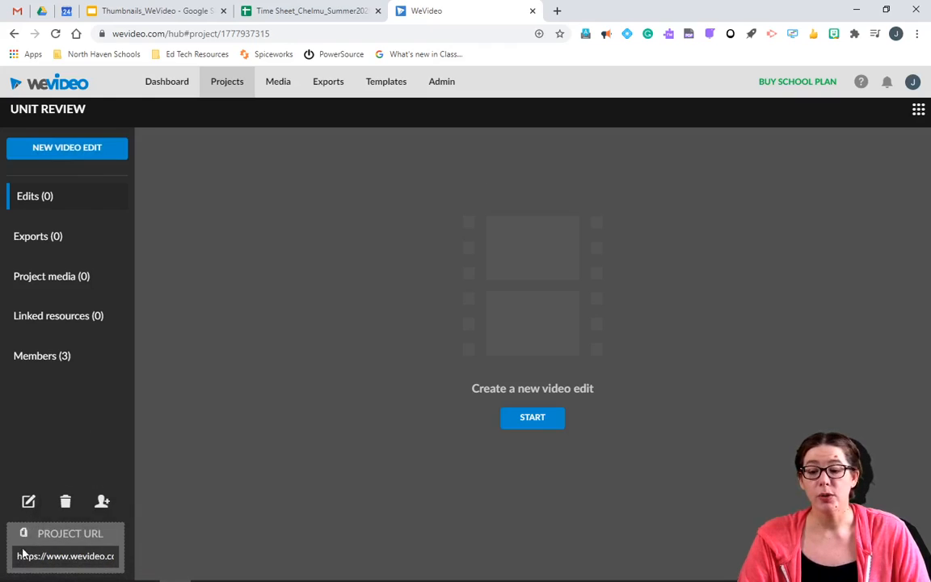
pyautogui.click(117, 557)
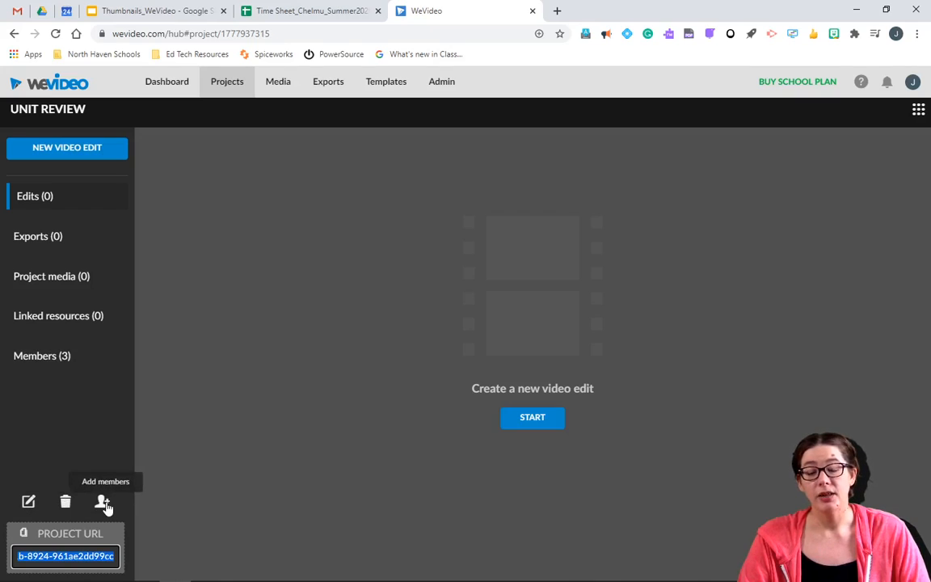
pyautogui.click(104, 503)
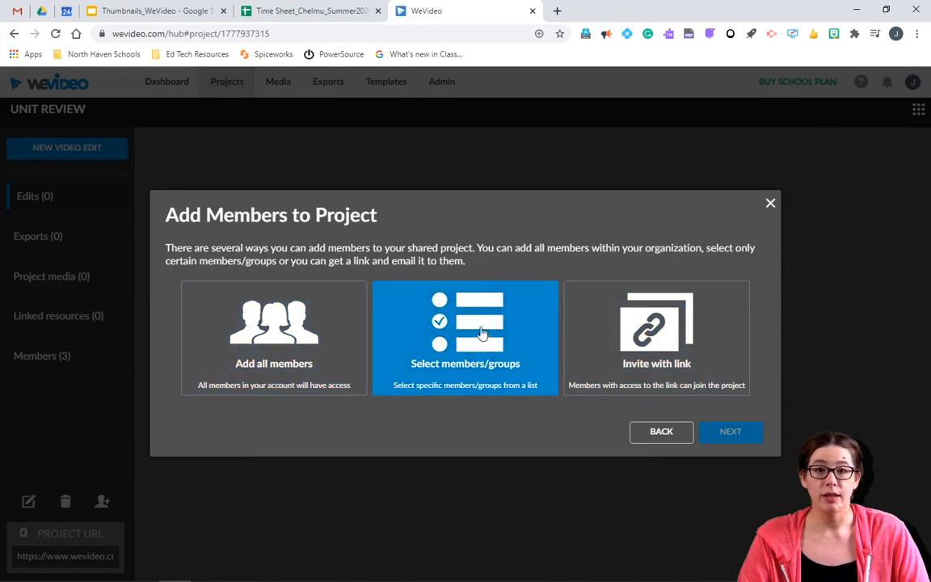
pyautogui.click(667, 434)
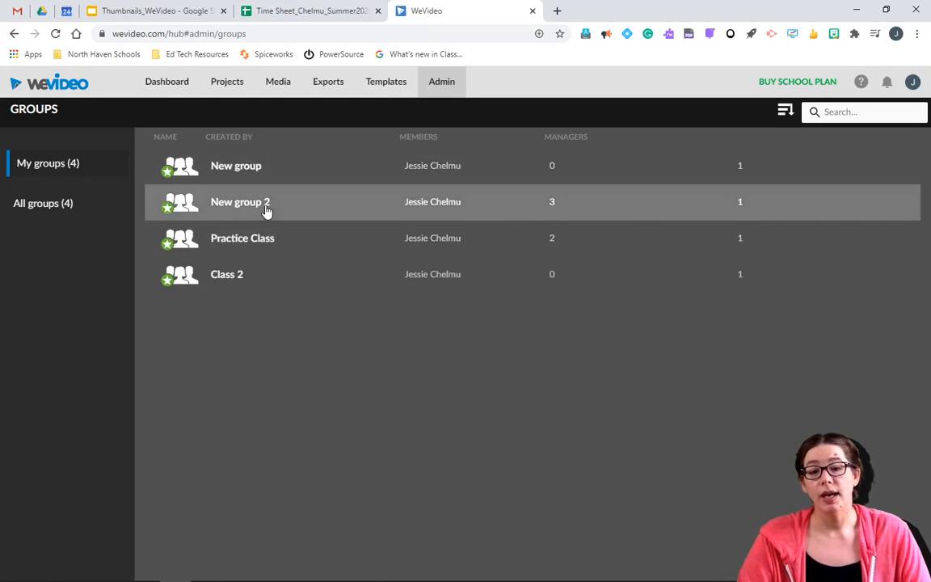
# Step: Open the Introduce Yourself project from New group 2's Projects list
pyautogui.click(267, 210)
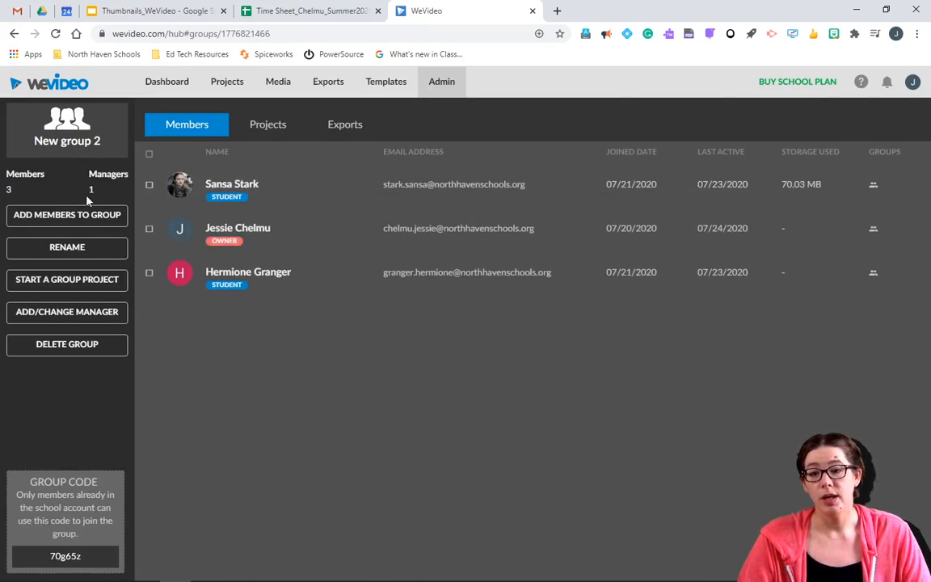
pyautogui.click(288, 131)
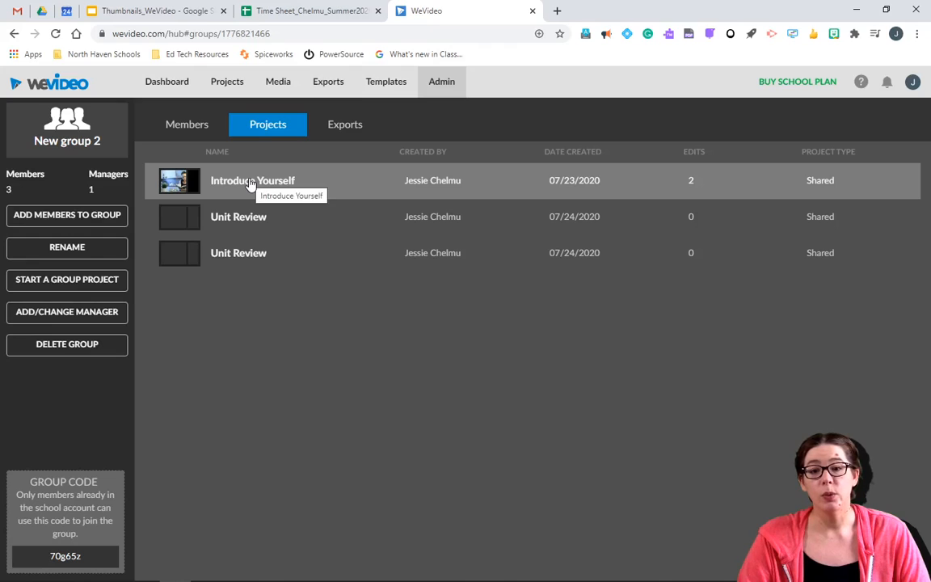
pyautogui.click(250, 181)
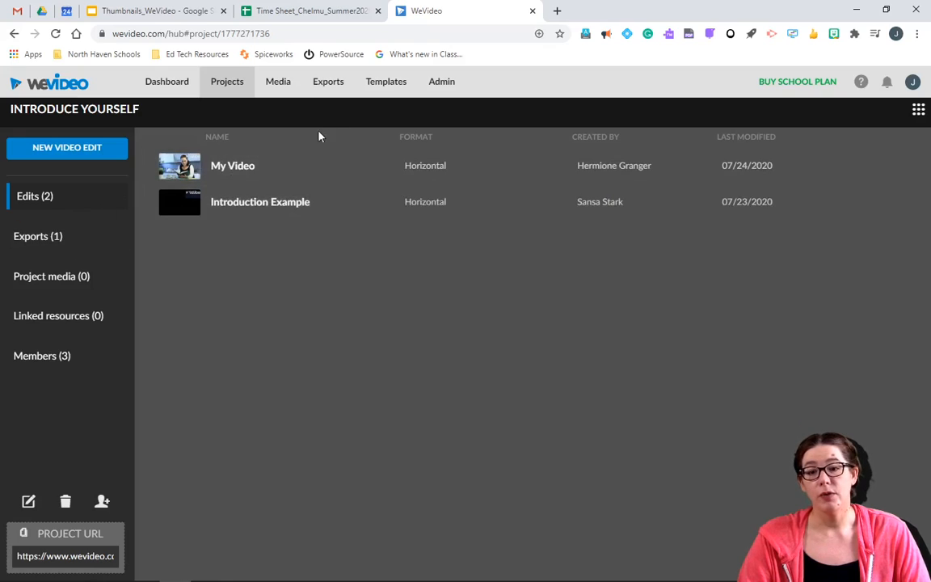
# Step: View the Introduce Yourself project's Exports (1), Project media (0), and Members (3)
pyautogui.click(66, 233)
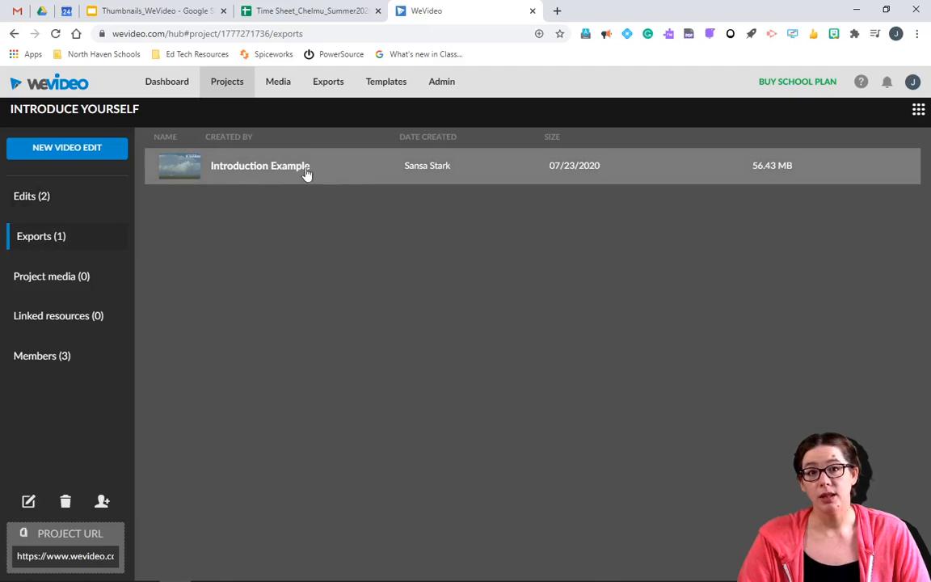
pyautogui.click(44, 279)
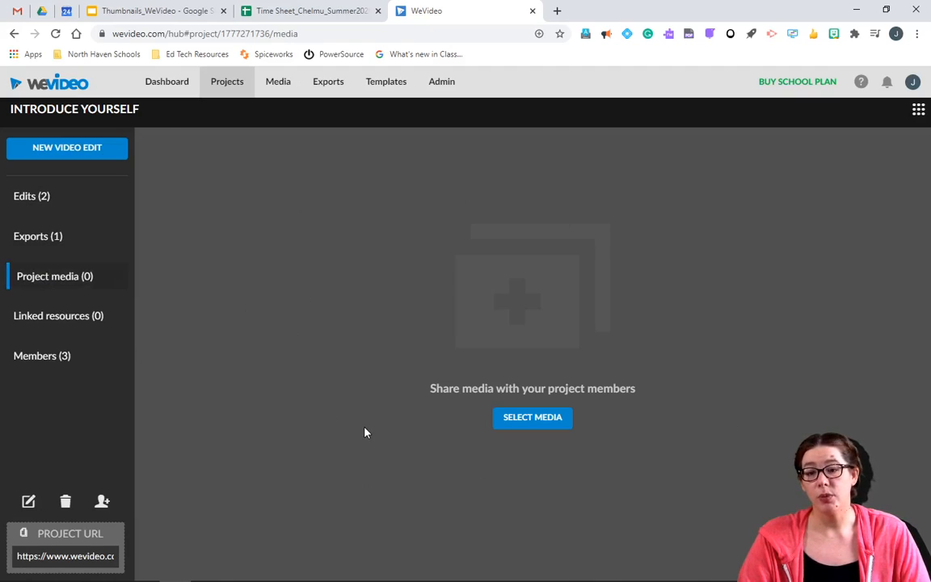
pyautogui.click(50, 364)
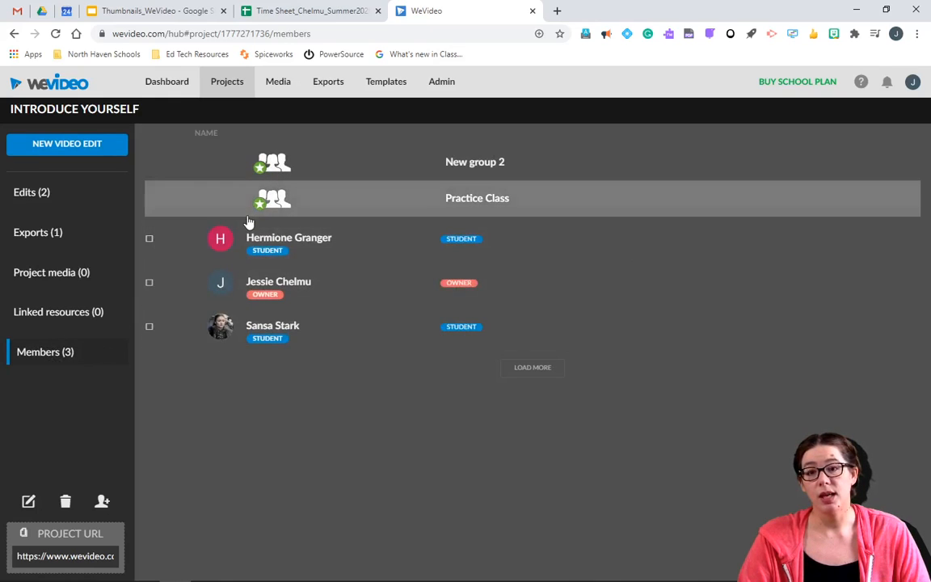